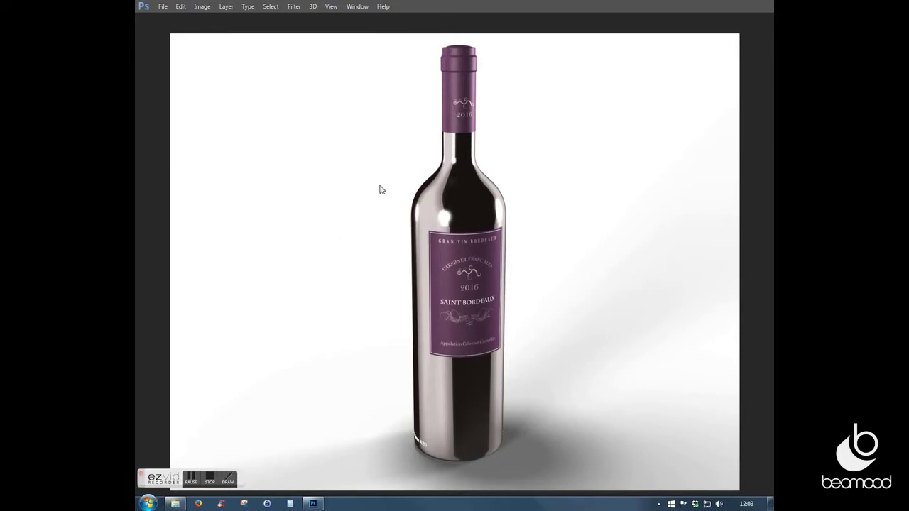
- Return to standard screen mode and make the WineBottle 3D layer active
key("f")
key("f")
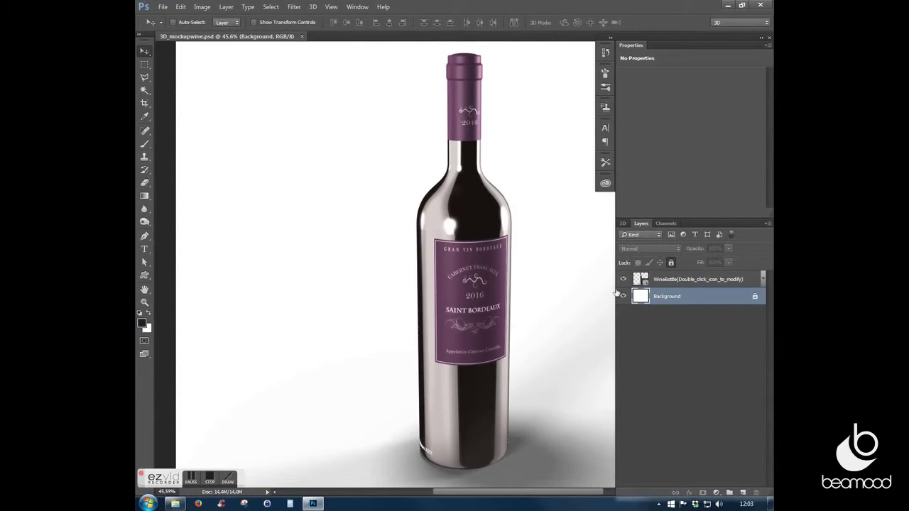
left_click(666, 281)
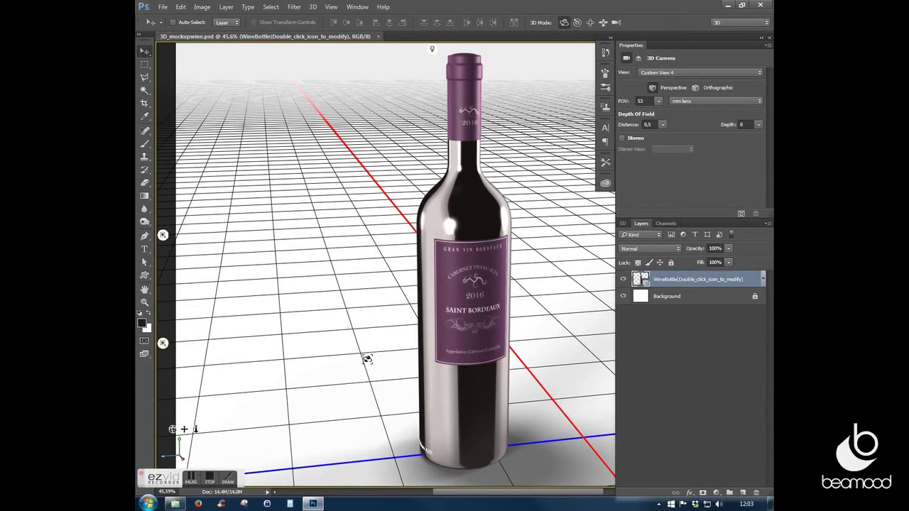
- Orbit the 3D camera around both sides of the wine bottle, then dolly and pan closer
left_click_drag(364, 365, 318, 355)
left_click_drag(311, 281, 490, 289)
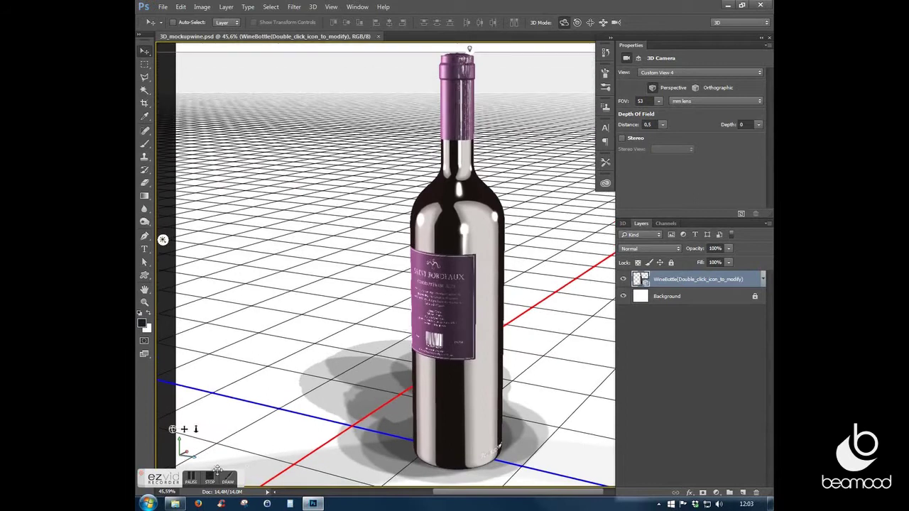
left_click_drag(196, 429, 201, 449)
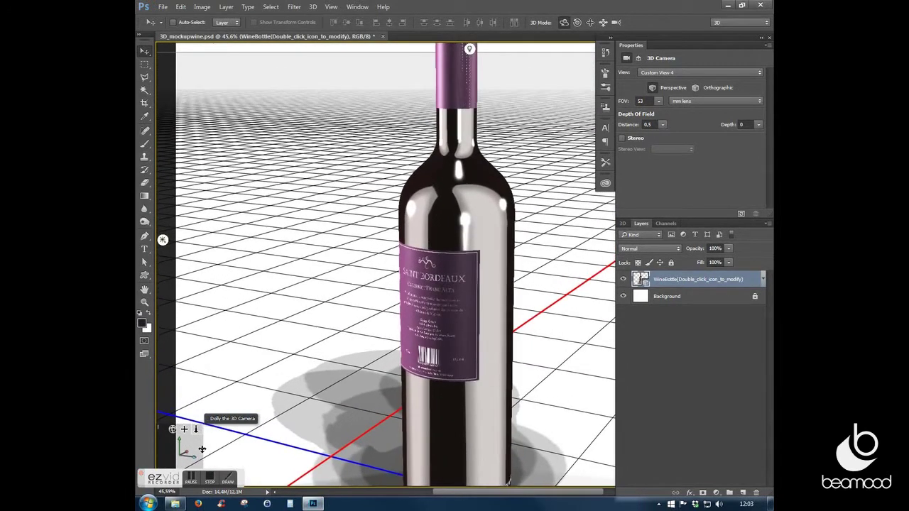
left_click_drag(172, 429, 176, 450)
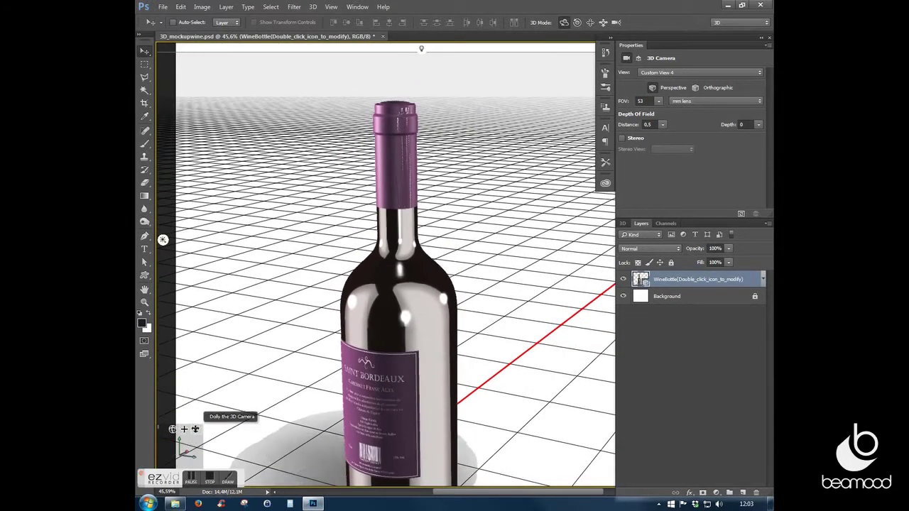
- Close in on the purple capsule, orbit over its top, and settle on an eye-level neck view
left_click_drag(195, 430, 199, 455)
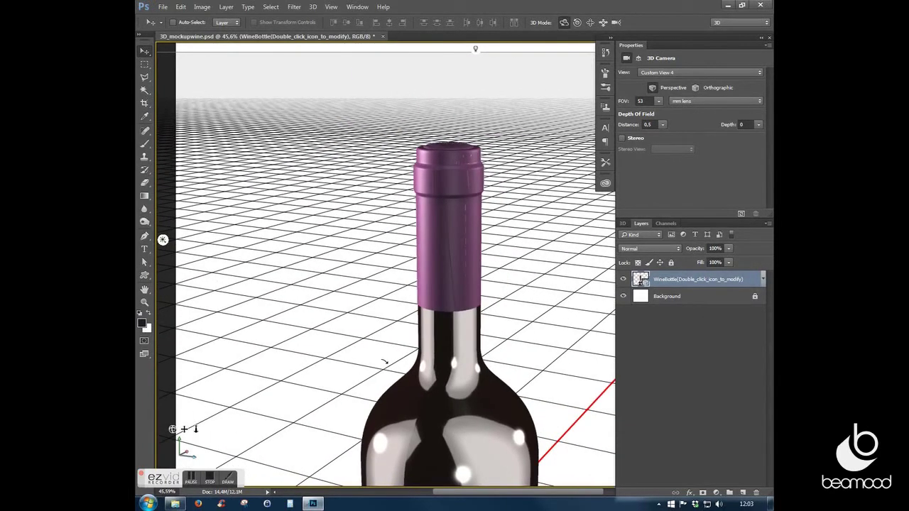
left_click_drag(384, 362, 526, 366)
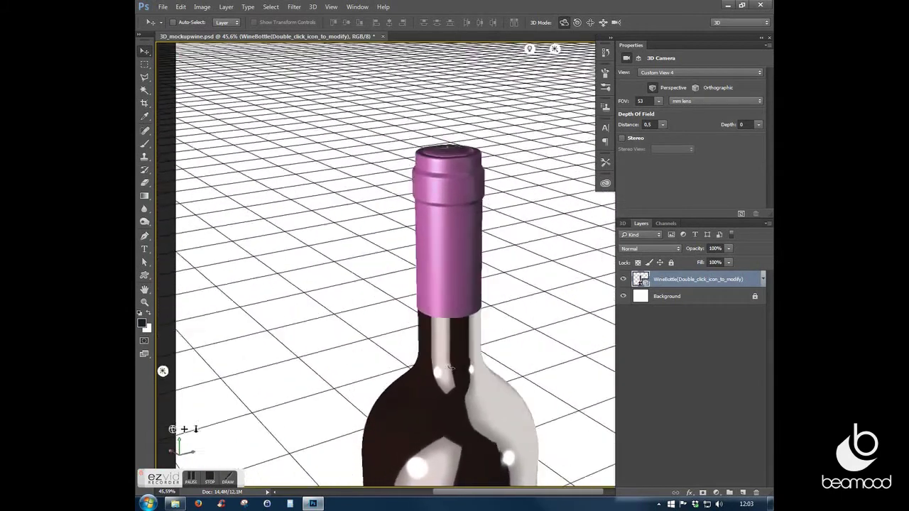
left_click_drag(539, 296, 585, 305)
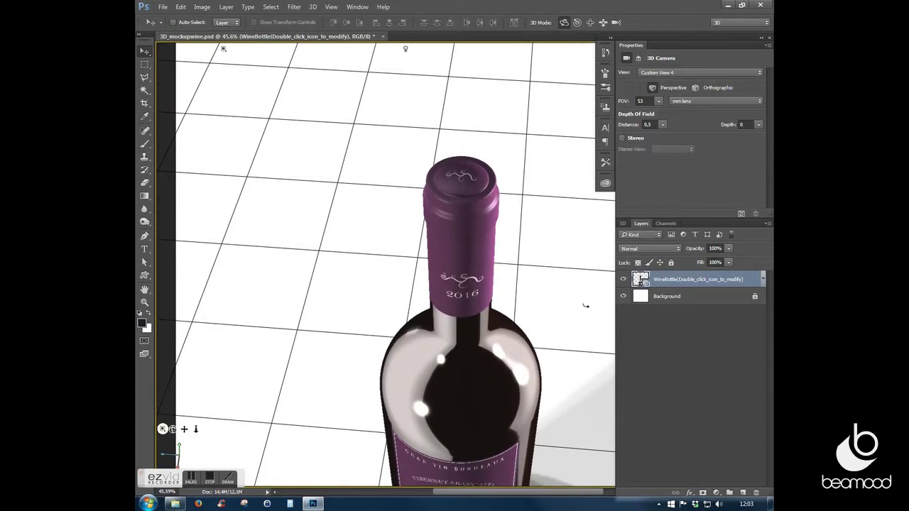
mouse_move(348, 320)
left_mouse_down()
mouse_move(351, 270)
mouse_move(324, 272)
mouse_move(373, 264)
left_mouse_up()
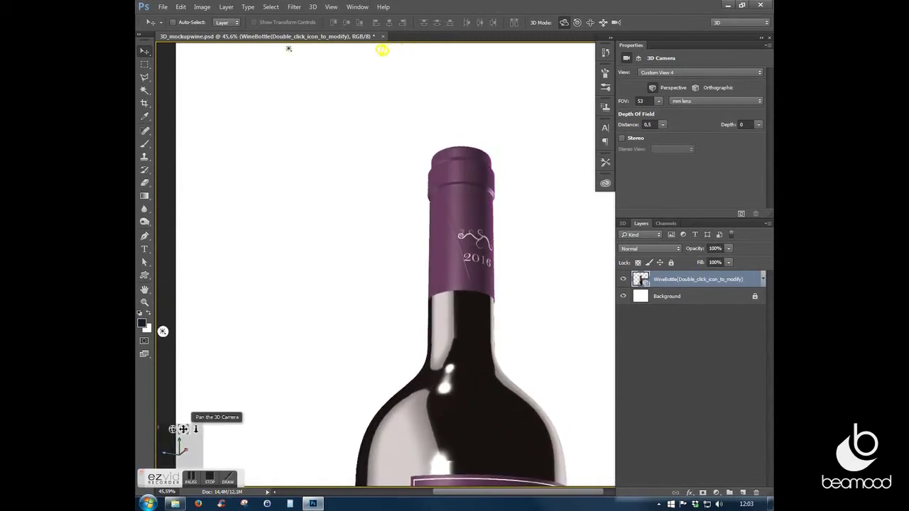
- Pan and dolly onto the front Saint Bordeaux label, then orbit to an upright front view
left_click_drag(184, 429, 174, 348)
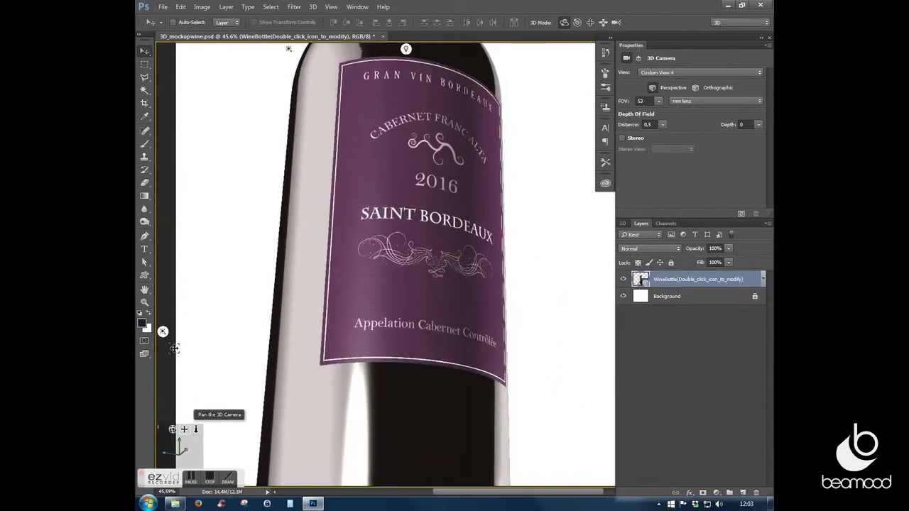
left_click_drag(196, 429, 199, 458)
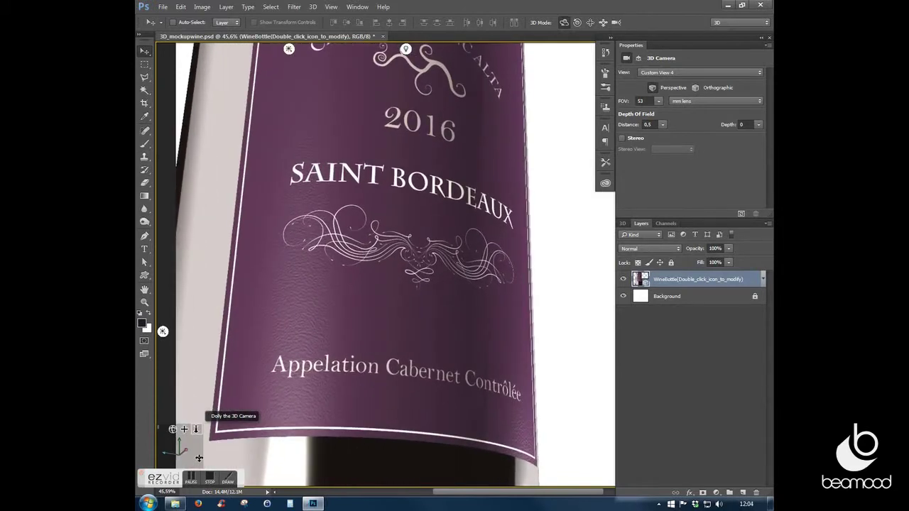
left_click_drag(200, 458, 200, 455)
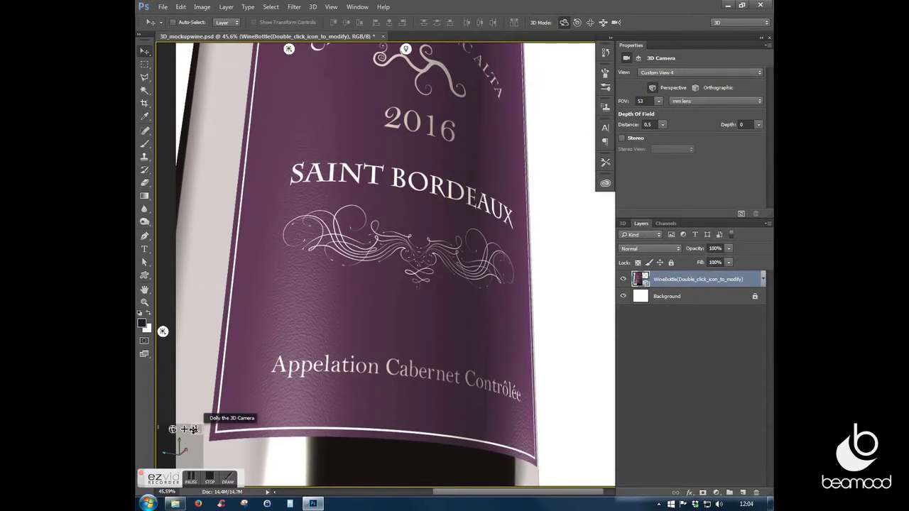
left_click_drag(184, 429, 189, 475)
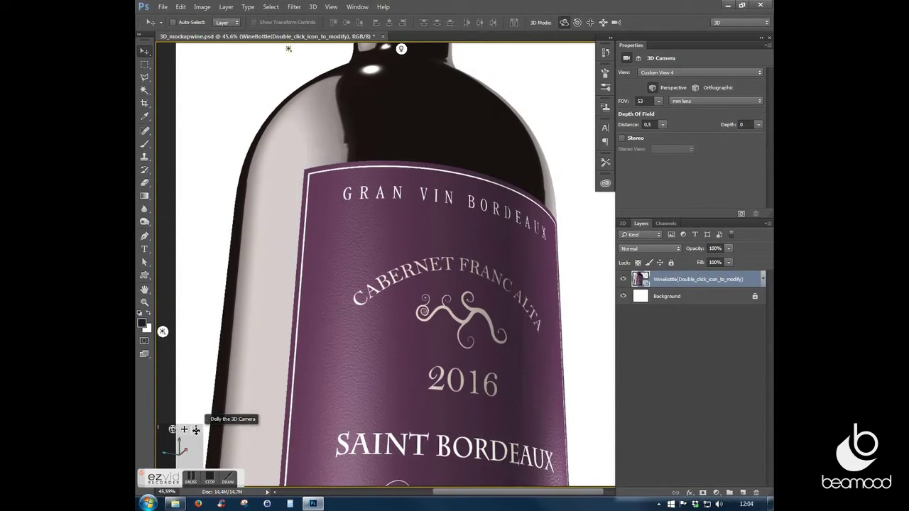
left_click_drag(197, 429, 213, 377)
mouse_move(171, 429)
left_mouse_down()
mouse_move(151, 442)
mouse_move(164, 469)
left_mouse_up()
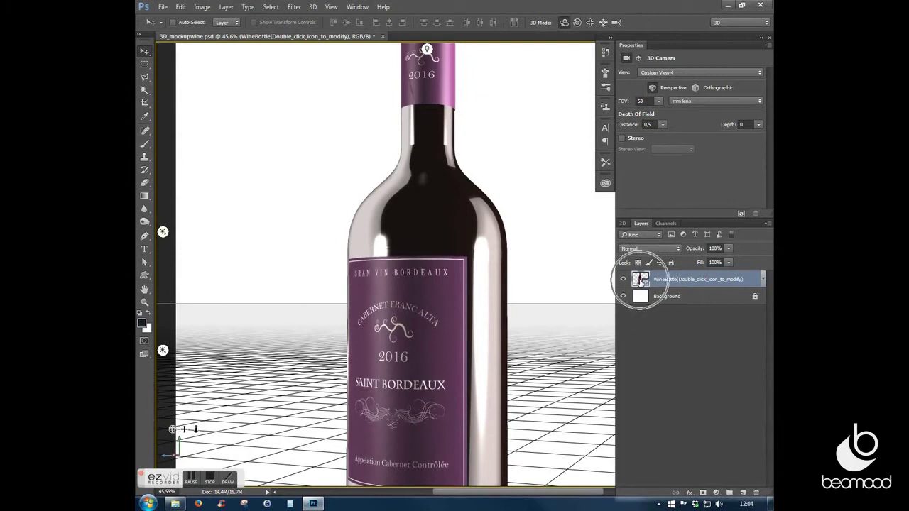
- Reselect the WineBottle layer and orbit the camera in close on the back label
left_click(641, 298)
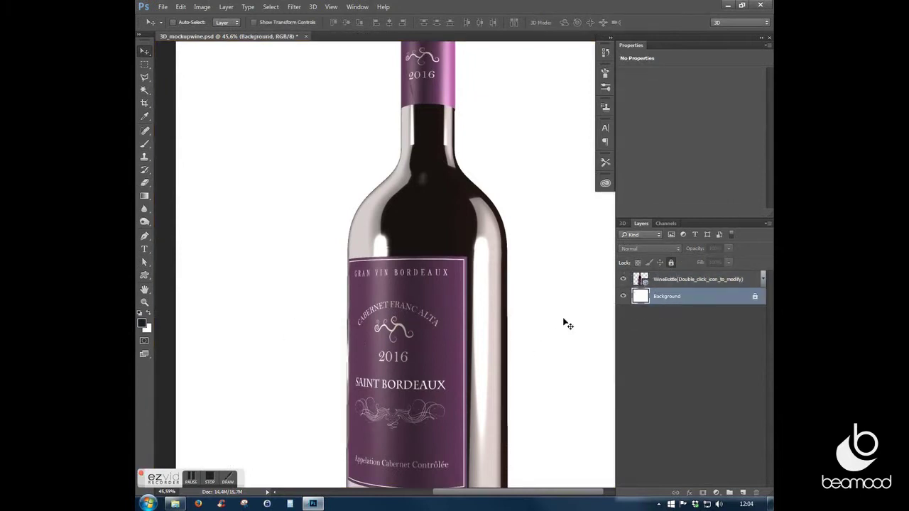
left_click(642, 280)
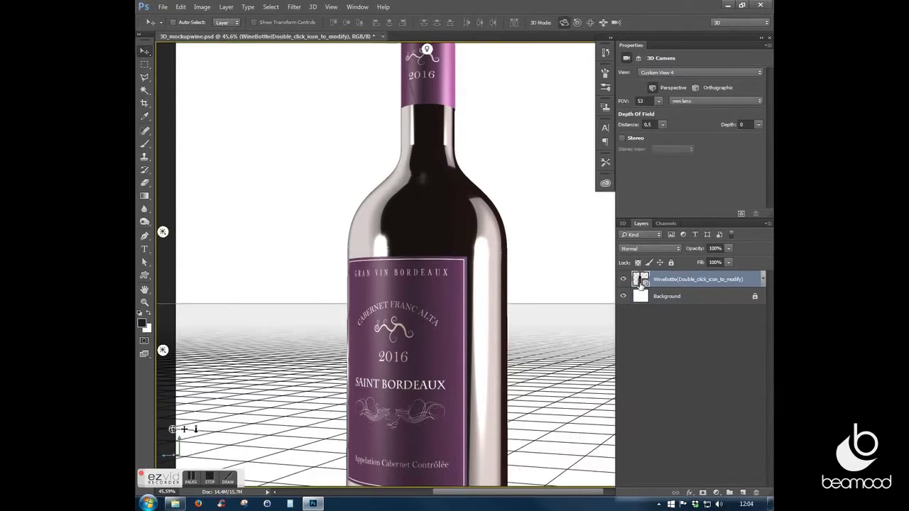
mouse_move(196, 429)
left_mouse_down()
mouse_move(197, 419)
mouse_move(196, 431)
left_mouse_up()
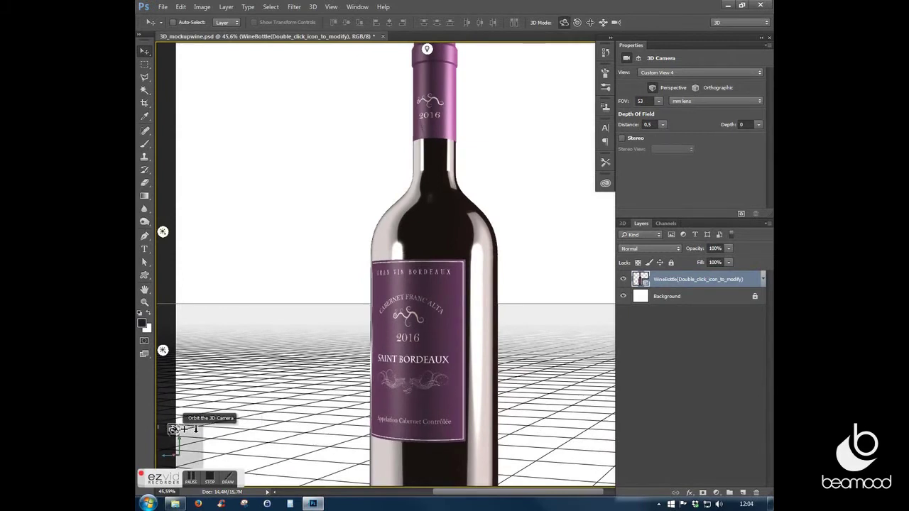
mouse_move(173, 429)
left_mouse_down()
mouse_move(275, 424)
mouse_move(260, 422)
left_mouse_up()
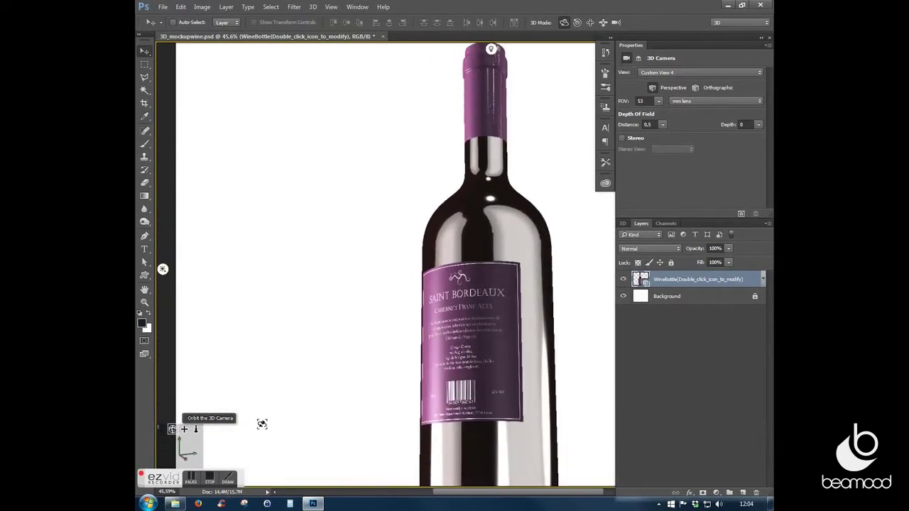
left_click_drag(197, 429, 200, 490)
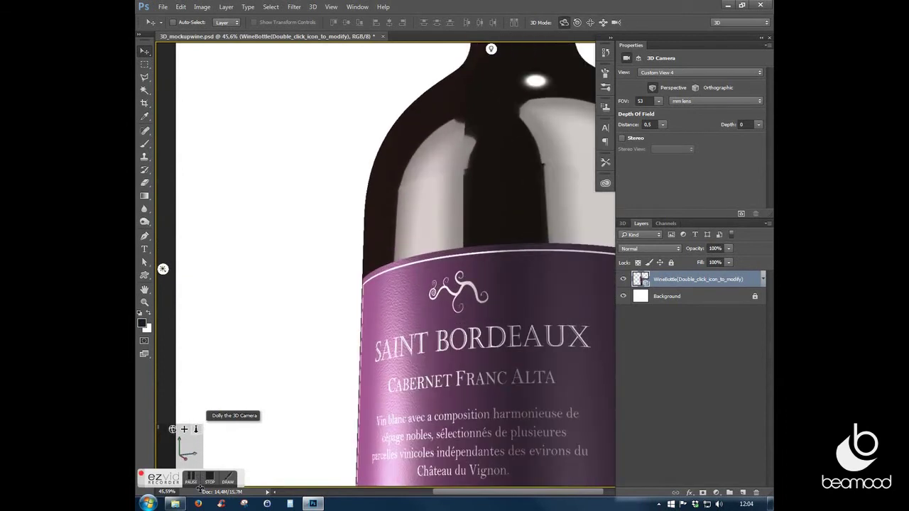
- Inspect the barcode, pull back, and orbit round to an angled front-label view
left_click_drag(171, 429, 174, 396)
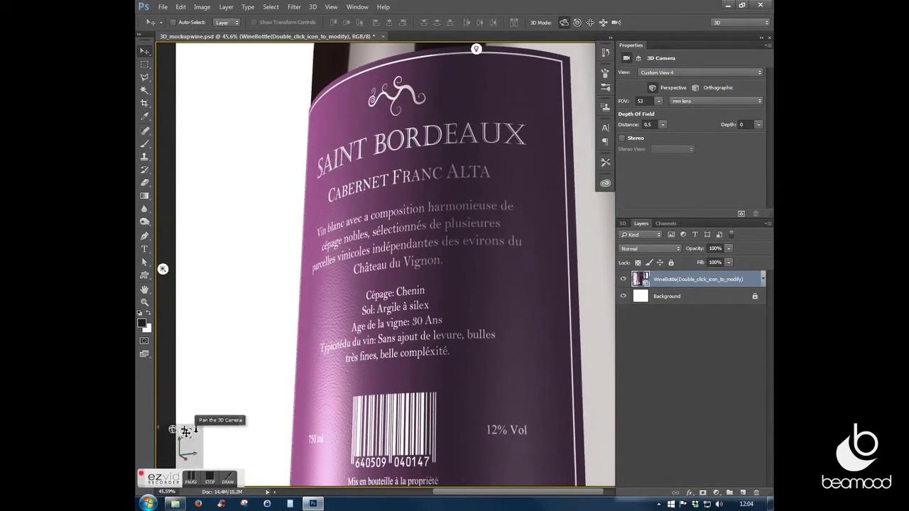
left_click_drag(195, 439, 201, 362)
mouse_move(172, 429)
left_mouse_down()
mouse_move(220, 450)
mouse_move(259, 445)
mouse_move(272, 431)
mouse_move(258, 443)
left_mouse_up()
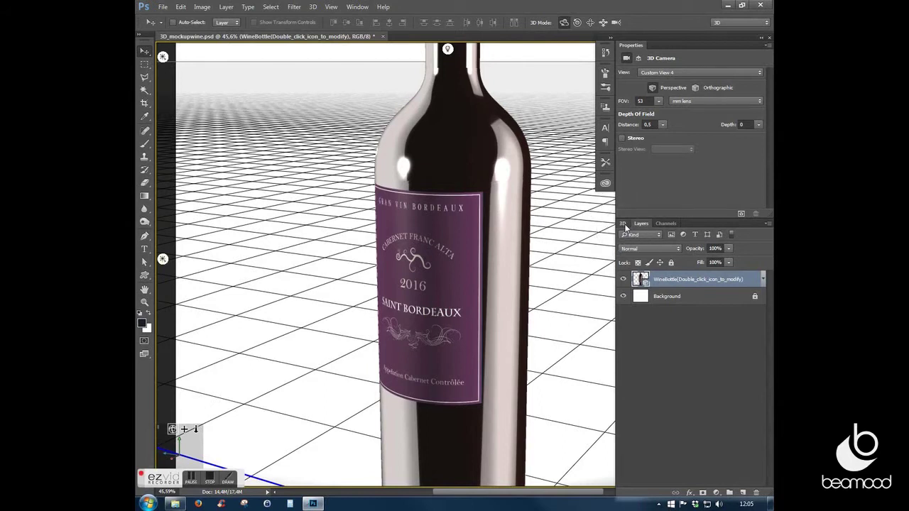
- List the 3D scene components, collapse Front Label, and toggle Wine Bottle visibility off and on
left_click(622, 224)
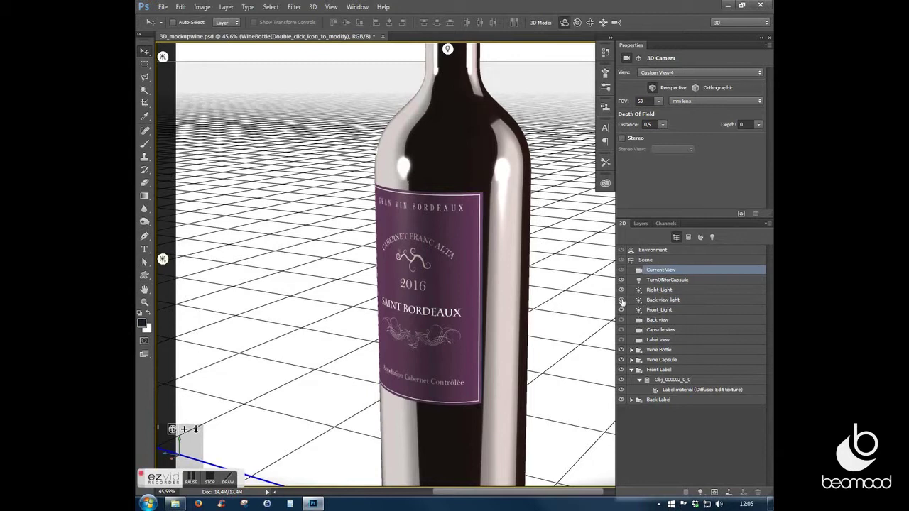
left_click_drag(172, 430, 358, 415)
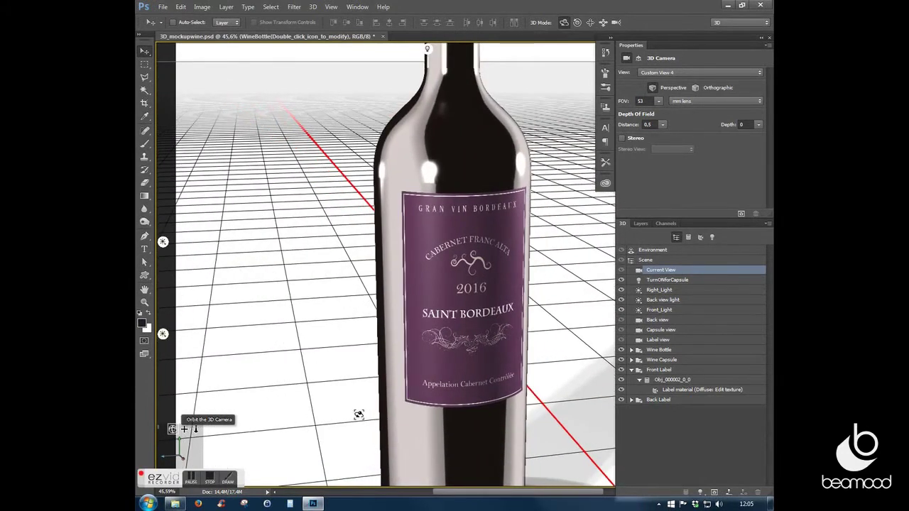
left_click(632, 371)
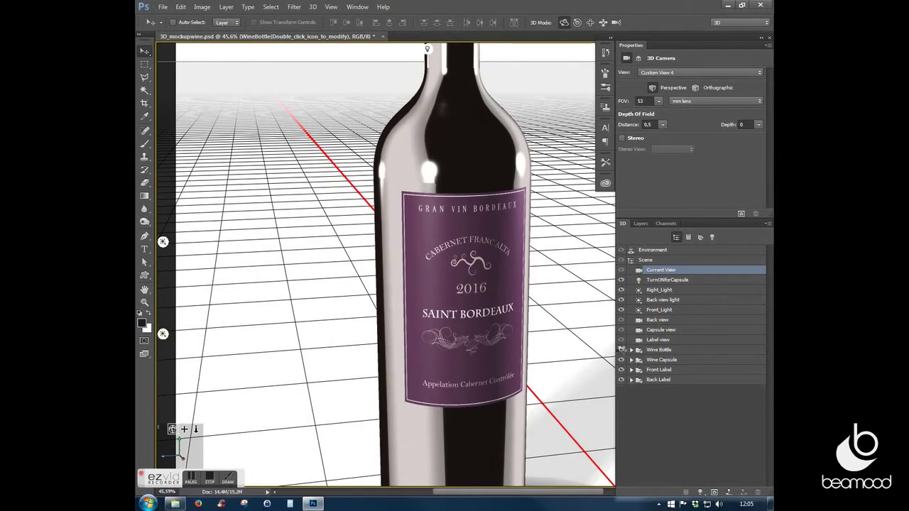
left_click(622, 349)
left_click(621, 350)
- Reframe the whole bottle and toggle the Capsule and Front Label visibility off and on
left_click_drag(197, 429, 216, 377)
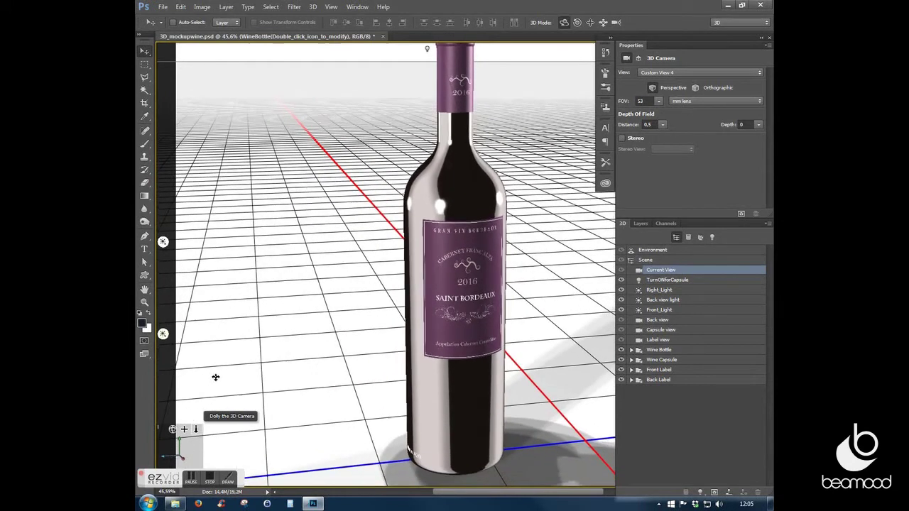
mouse_move(186, 430)
left_mouse_down()
mouse_move(173, 431)
mouse_move(193, 425)
left_mouse_up()
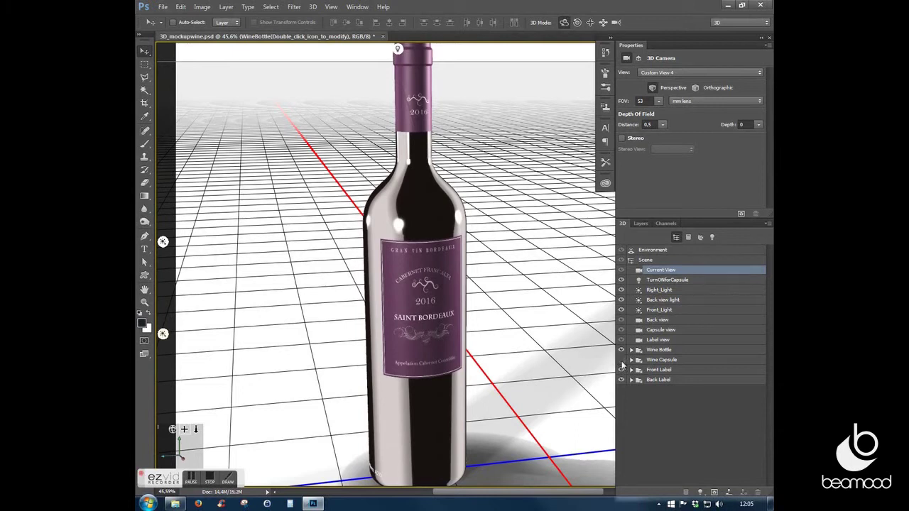
left_click(622, 360)
left_click(622, 360)
left_click(621, 370)
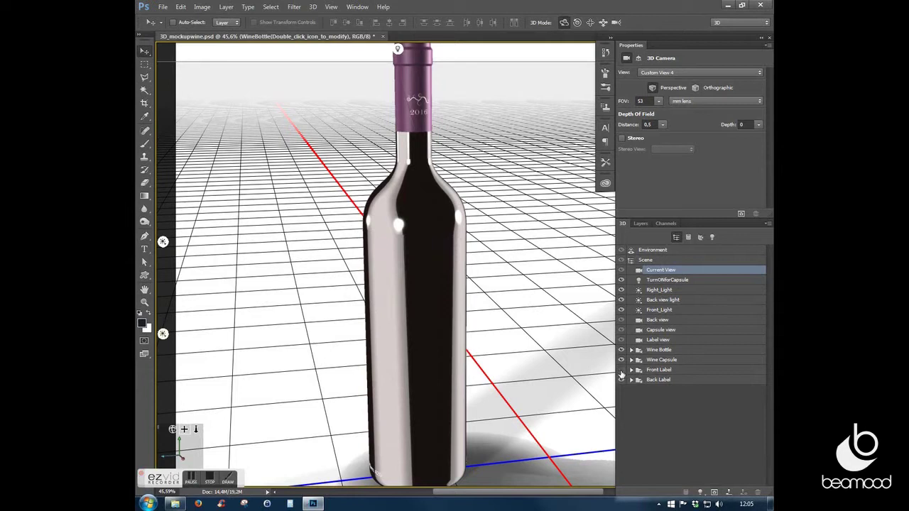
left_click(621, 371)
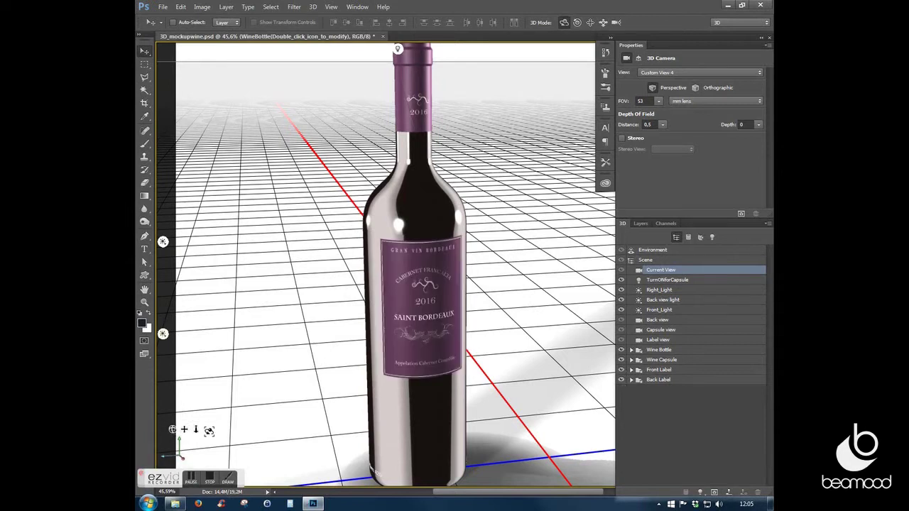
- Orbit to the back, toggle Back Label visibility, then switch to the Label view camera
left_click_drag(251, 388, 356, 384)
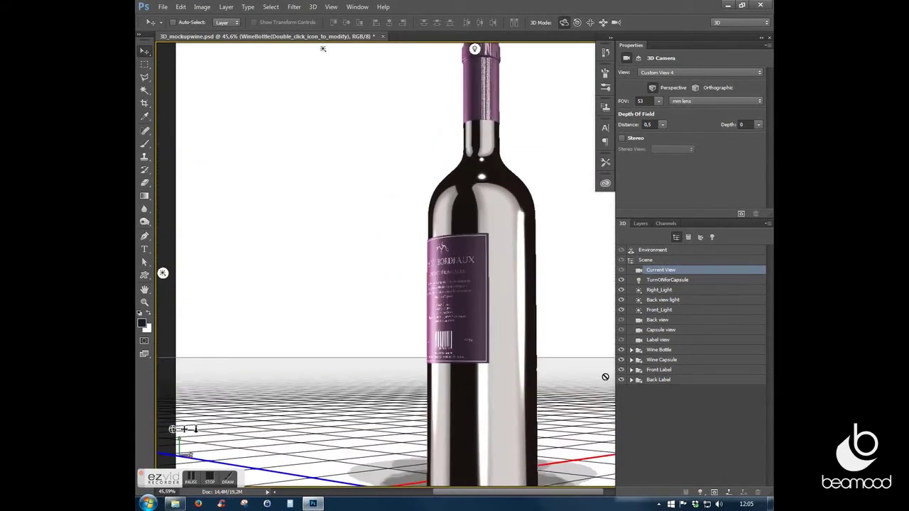
left_click(621, 379)
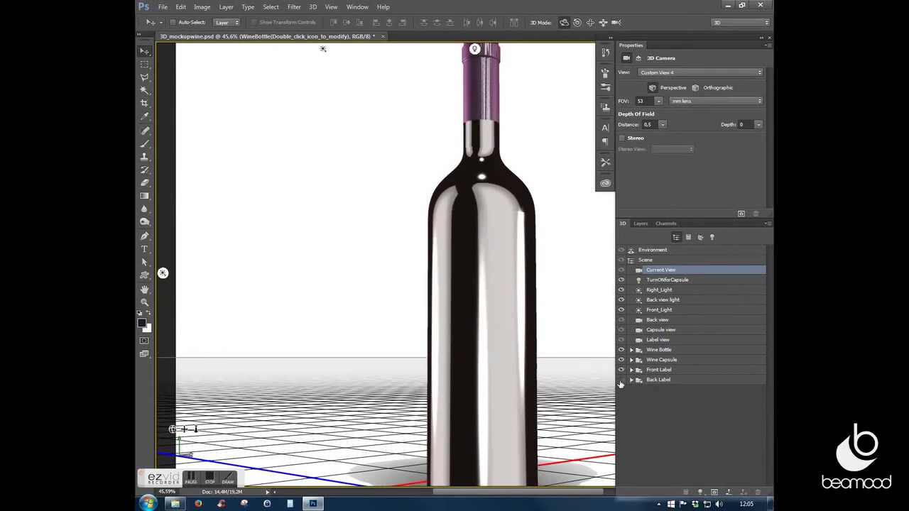
left_click(621, 380)
left_click_drag(375, 340, 341, 299)
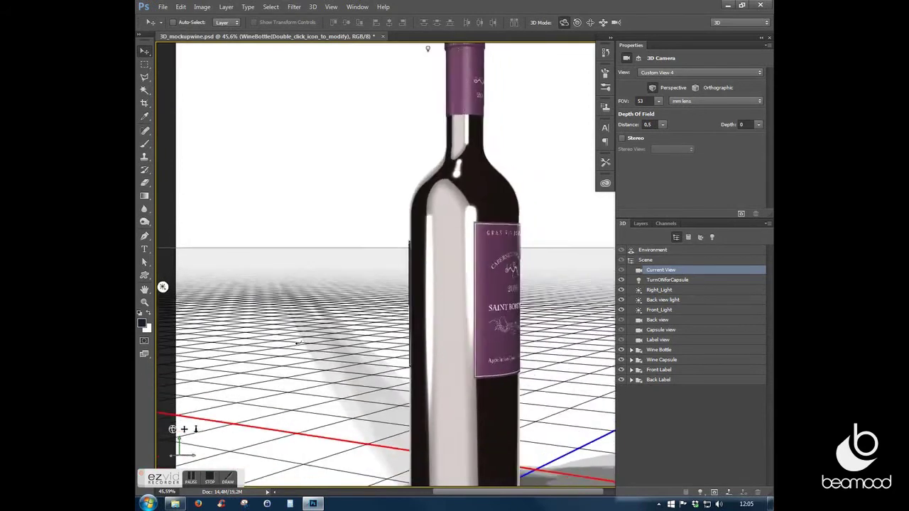
left_click(658, 341)
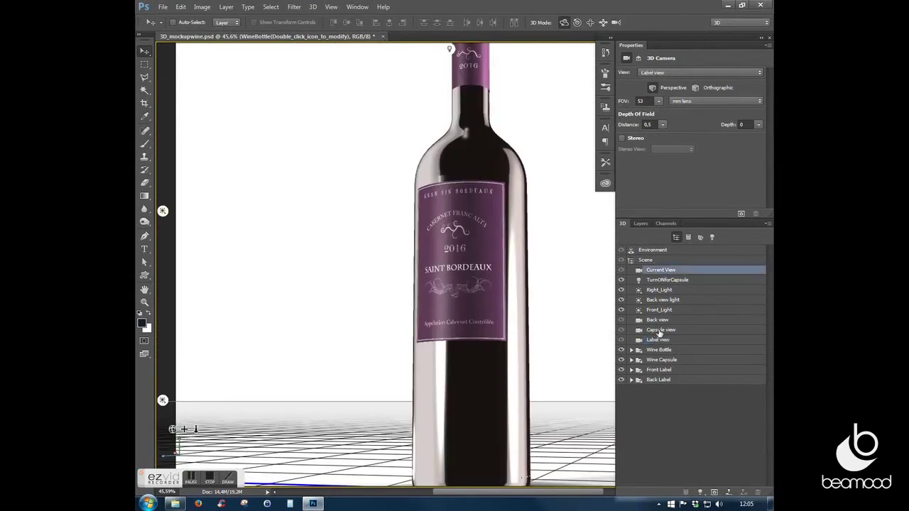
- Switch through the Capsule view and Back view cameras, then dolly in on the back label
left_click(659, 330)
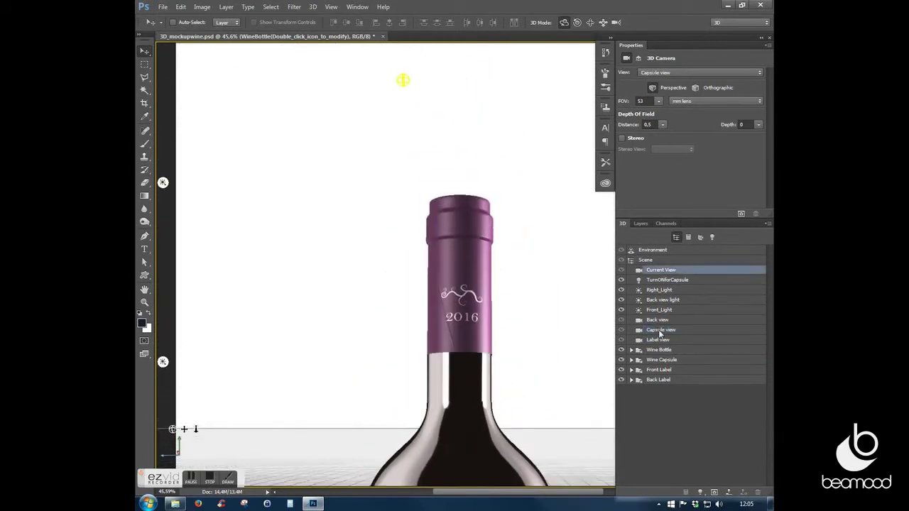
left_click(660, 322)
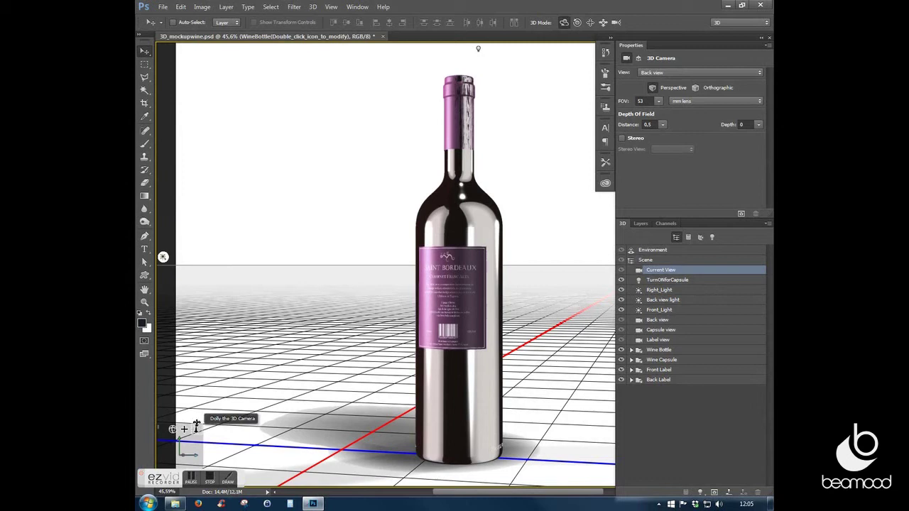
left_click_drag(196, 425, 223, 481)
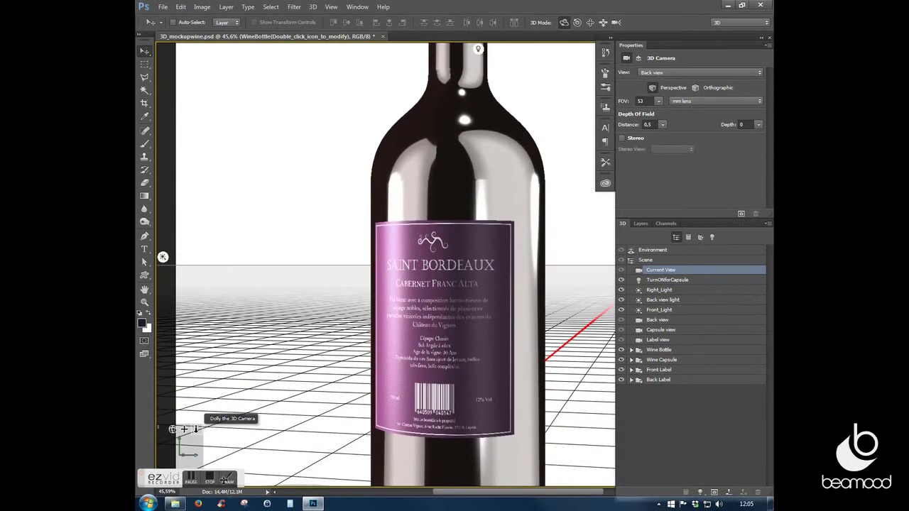
- Toggle the Back view light, Front_Light and Right_Light off and on to compare their effect
left_click(622, 299)
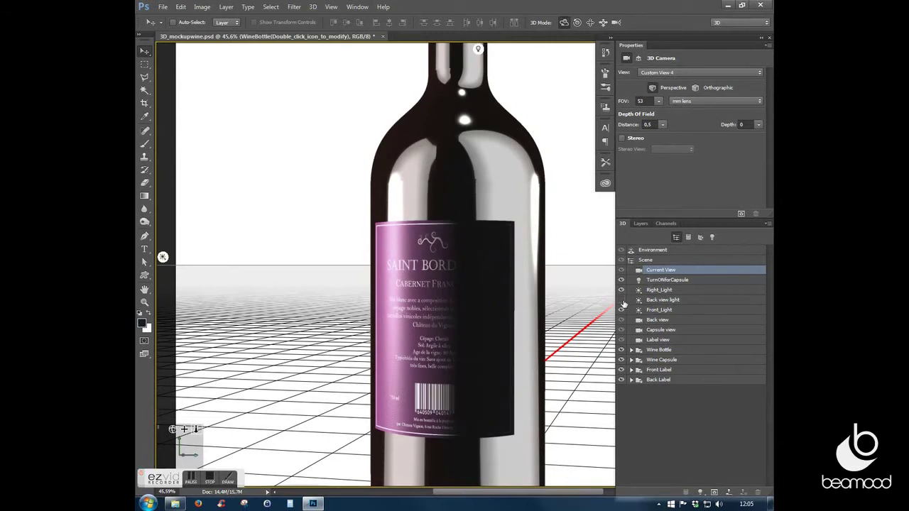
left_click(622, 299)
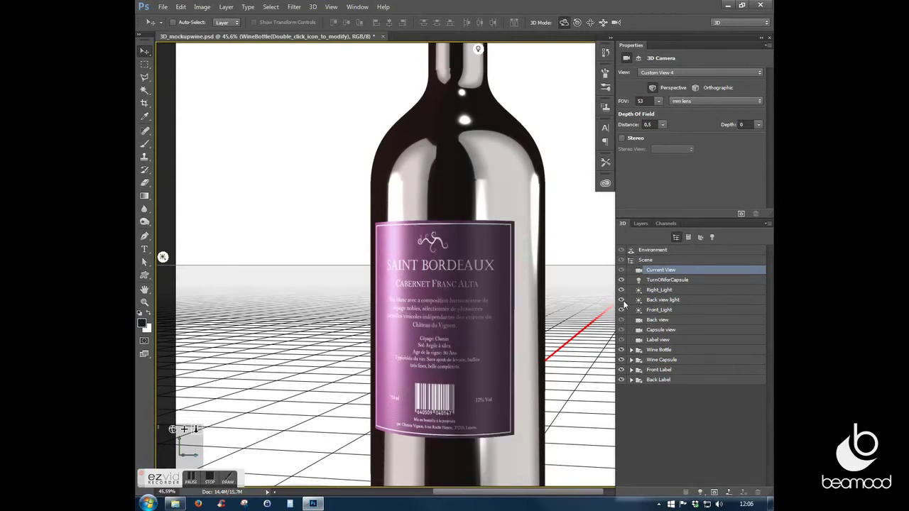
left_click_drag(173, 429, 137, 429)
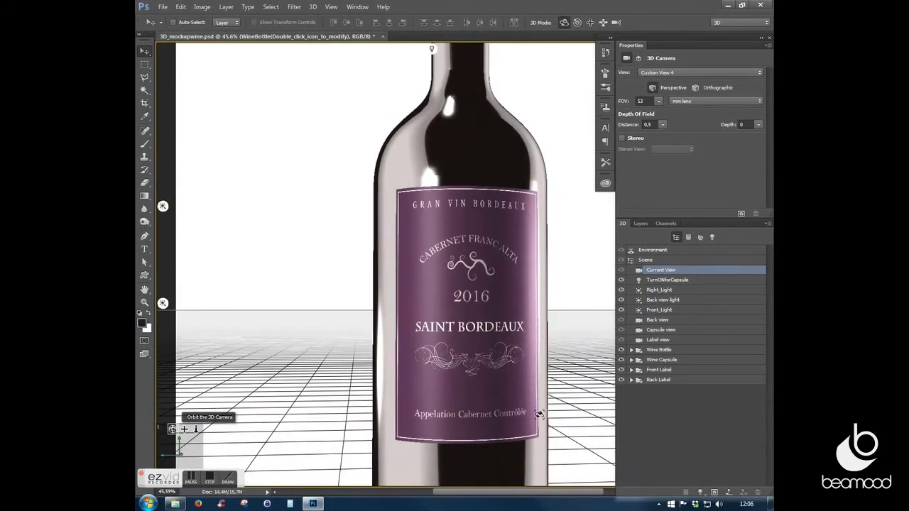
left_click(621, 311)
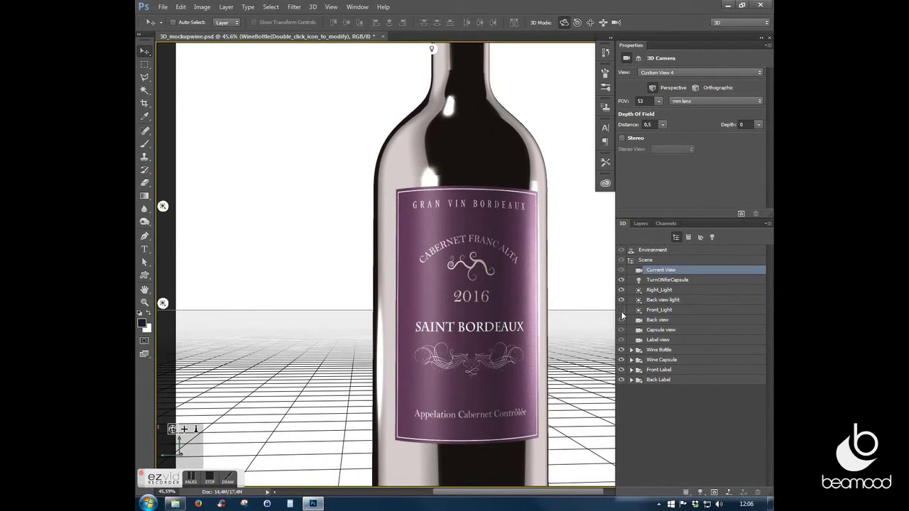
left_click(622, 311)
left_click(621, 289)
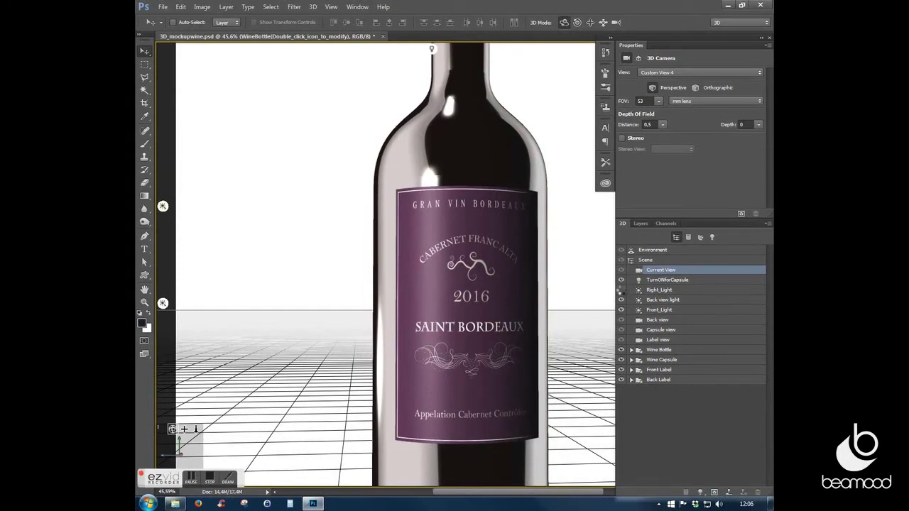
left_click(621, 290)
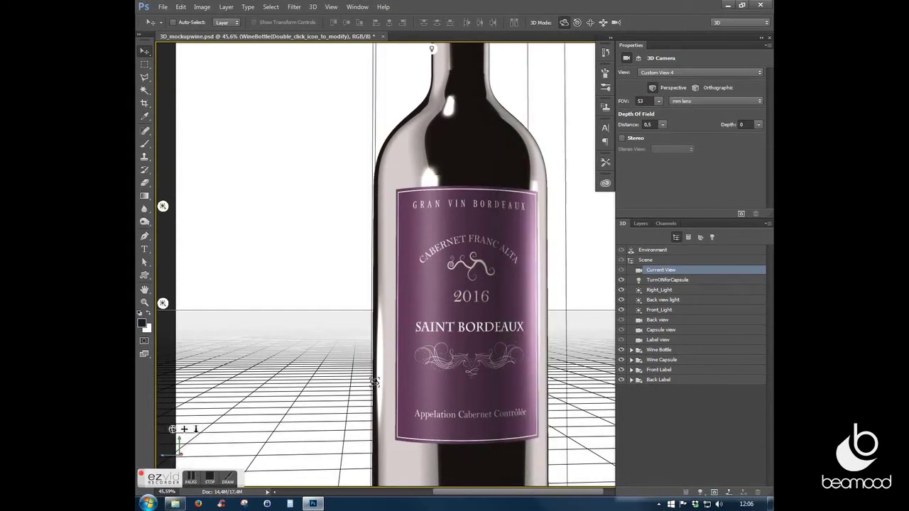
- Test the TurnONforCapsule light from above, then select the front label mesh Obj_000002_0_0
mouse_move(172, 429)
left_mouse_down()
mouse_move(171, 474)
mouse_move(172, 458)
left_mouse_up()
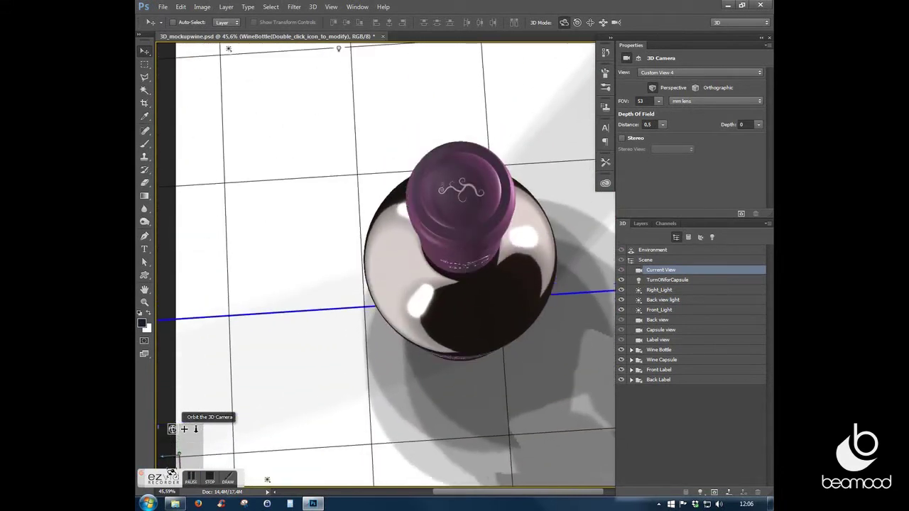
left_click(621, 282)
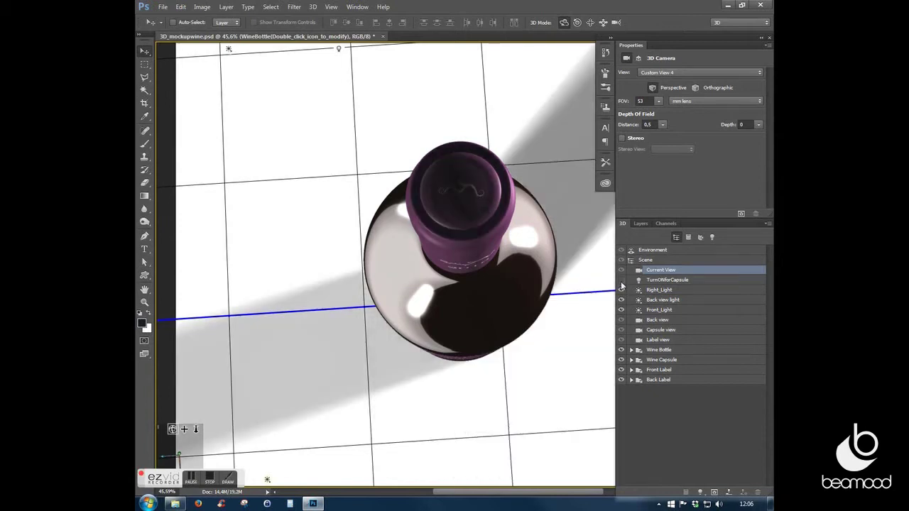
left_click(622, 281)
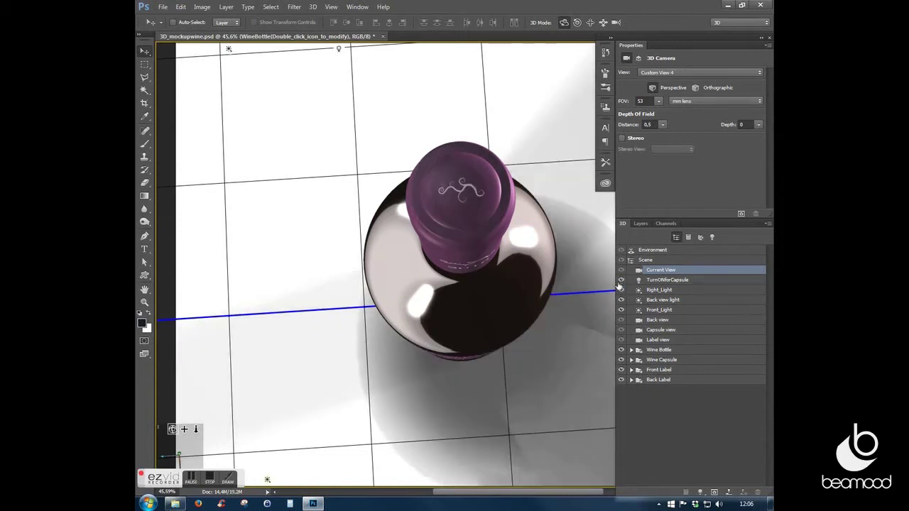
mouse_move(171, 428)
left_mouse_down()
mouse_move(155, 411)
mouse_move(196, 426)
mouse_move(196, 435)
mouse_move(169, 426)
mouse_move(188, 416)
left_mouse_up()
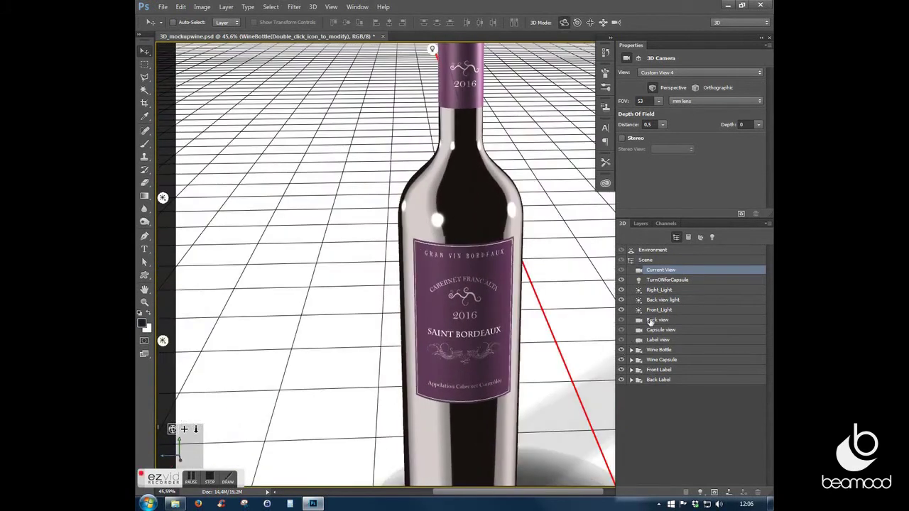
left_click(490, 312)
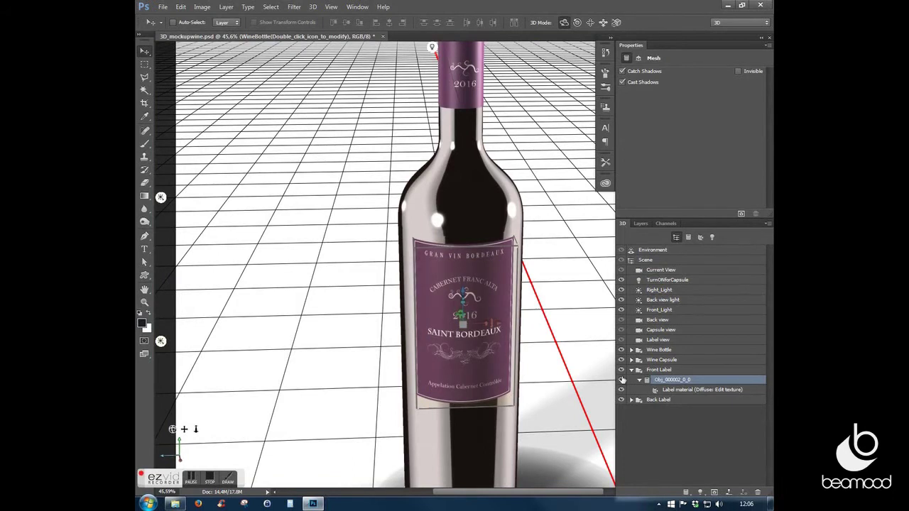
- Open the front Label material's diffuse texture for editing and show its layers
left_click(656, 391)
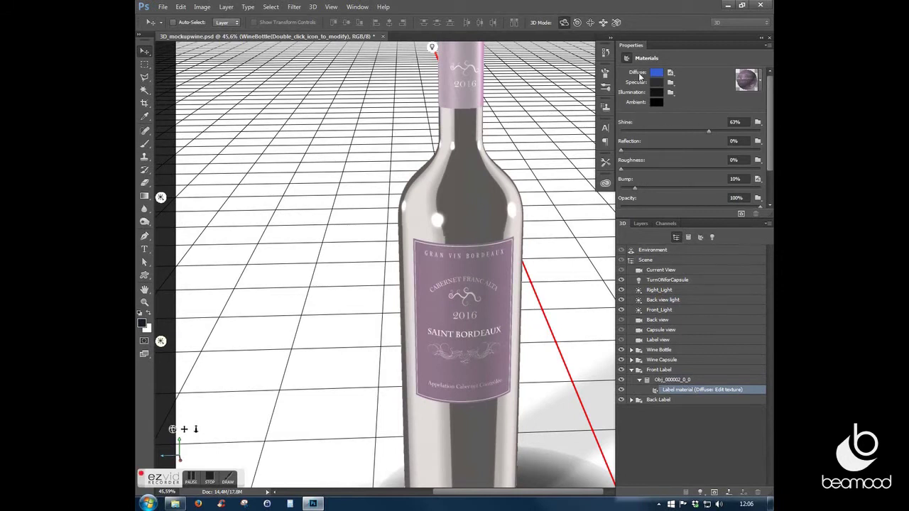
left_click(670, 74)
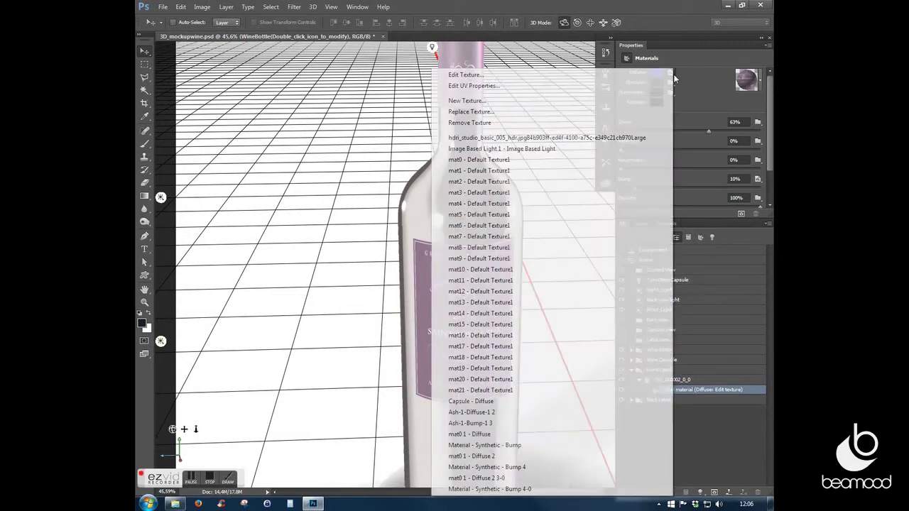
left_click(465, 76)
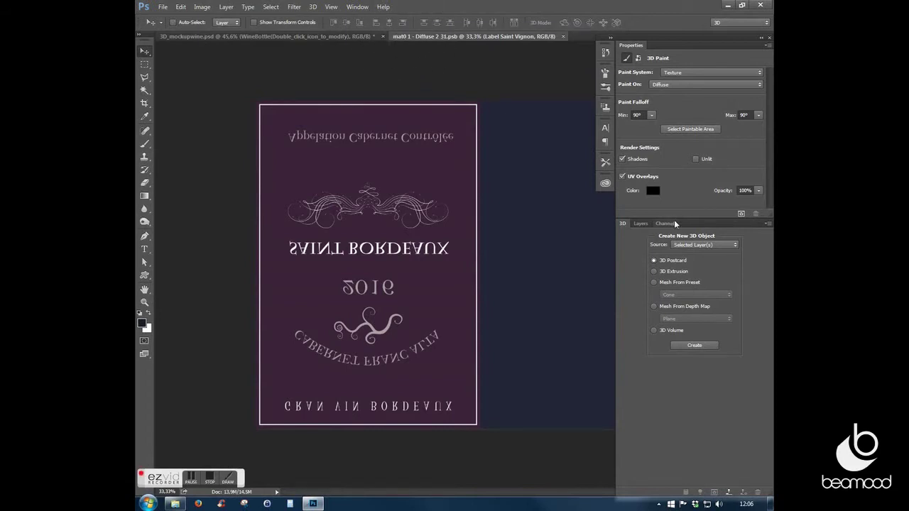
left_click(640, 223)
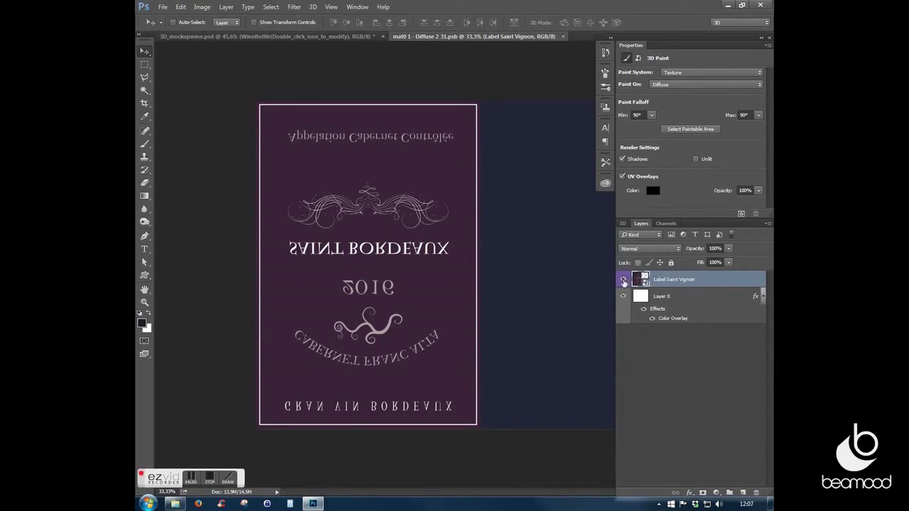
- Toggle the Label Saint Vignon layer's visibility and try shifting the artwork, then undo
left_click(623, 282)
left_click(623, 282)
left_click_drag(424, 278, 442, 274)
key("ctrl+z")
- Save the label texture and close it, returning to the bottle mockup
left_click(164, 7)
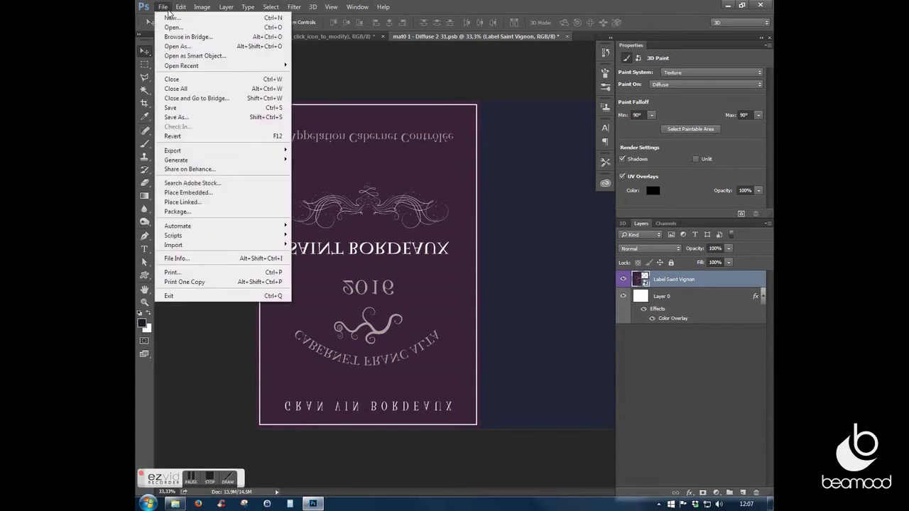
left_click(176, 108)
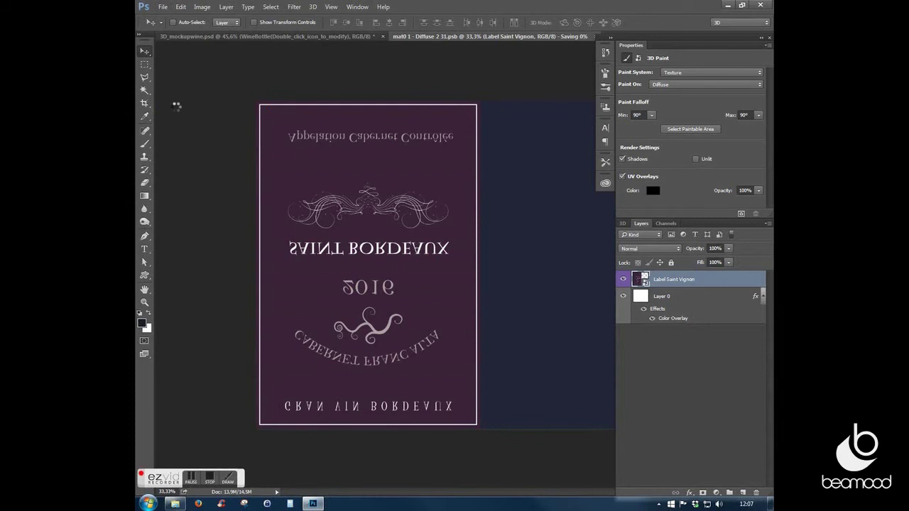
left_click(163, 7)
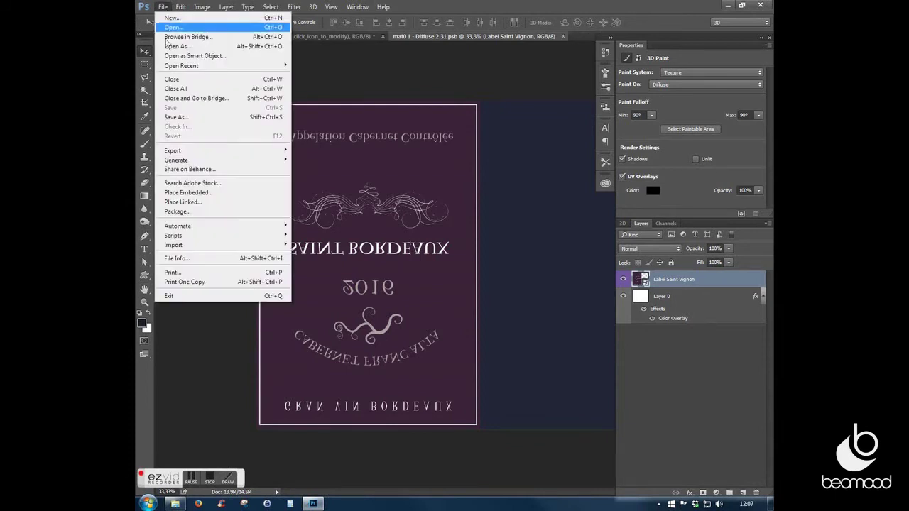
left_click(181, 80)
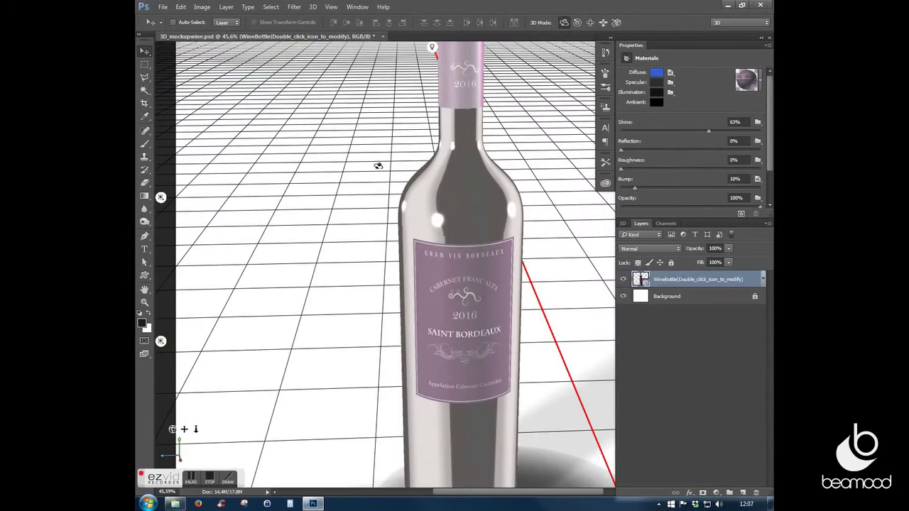
- Select the scene camera, orbit so the label faces front, and select the label mesh
left_click(334, 172)
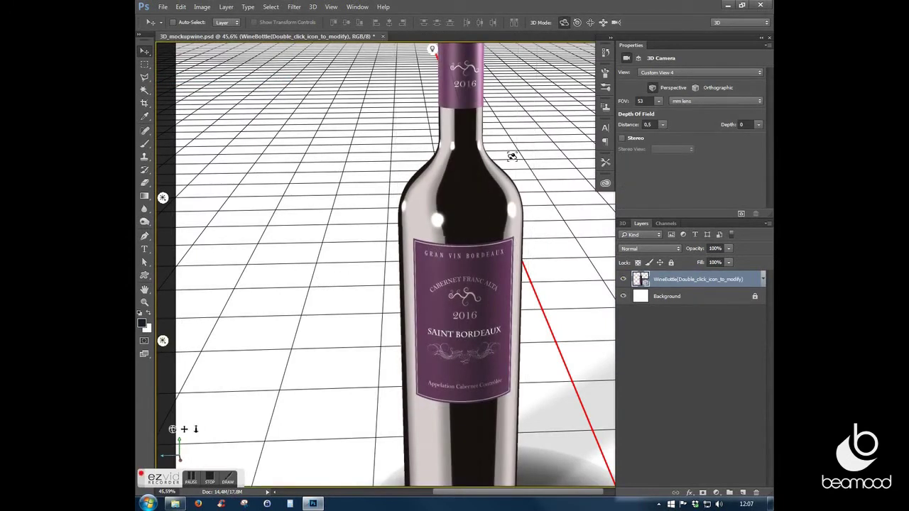
mouse_move(557, 281)
left_mouse_down()
mouse_move(581, 280)
mouse_move(540, 333)
left_mouse_up()
mouse_move(163, 263)
left_mouse_down()
mouse_move(163, 248)
mouse_move(162, 261)
left_mouse_up()
left_click(422, 286)
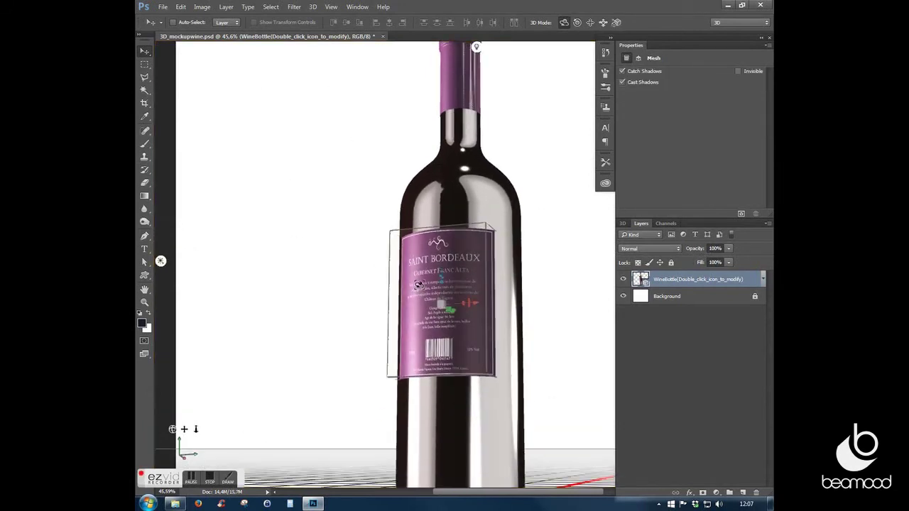
- Open the Back Label material's diffuse texture, mat0 1 - Diffuse 2 3-0.psb, and show its layers
left_click(623, 224)
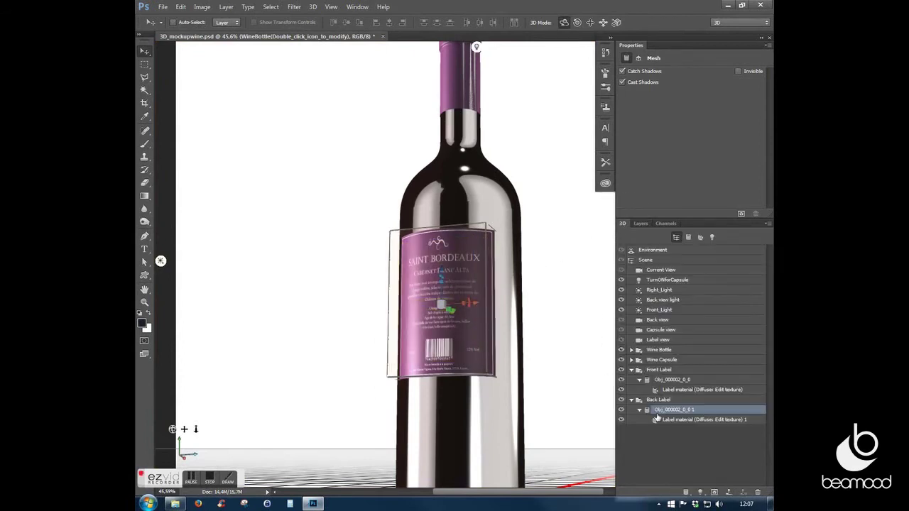
left_click(666, 420)
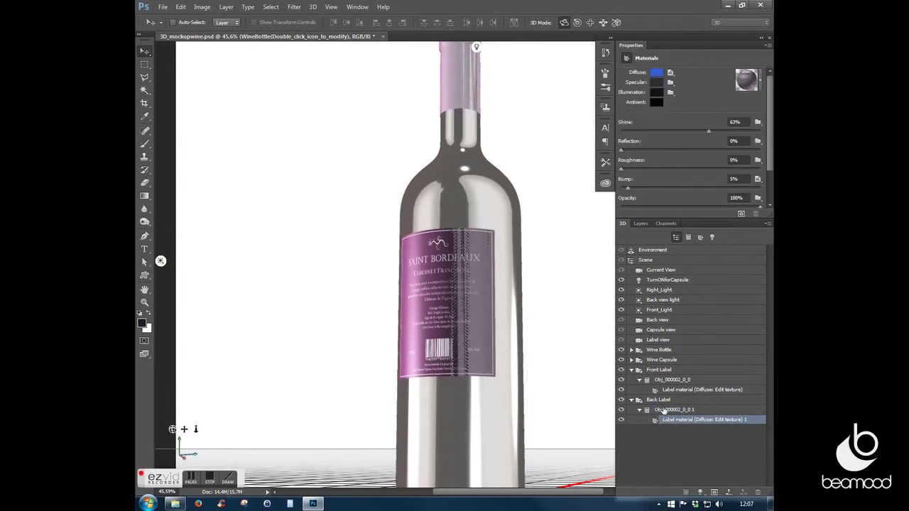
left_click(670, 72)
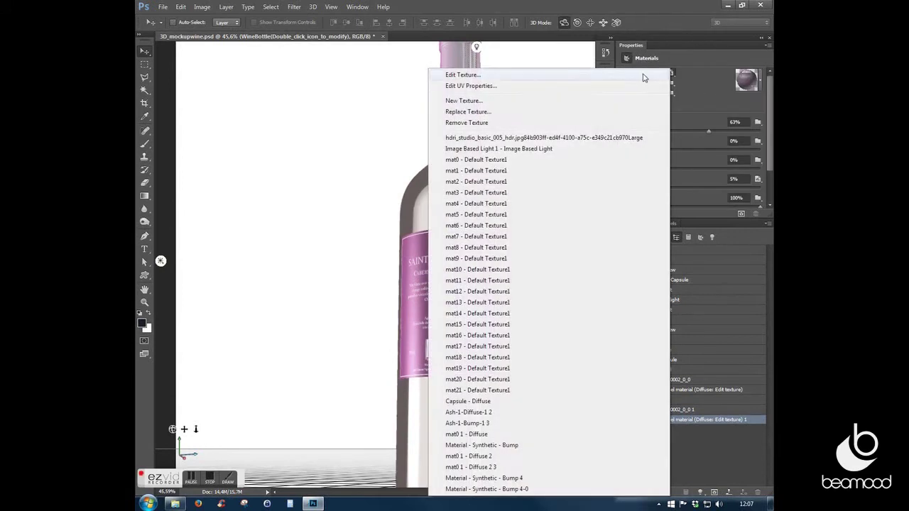
left_click(642, 75)
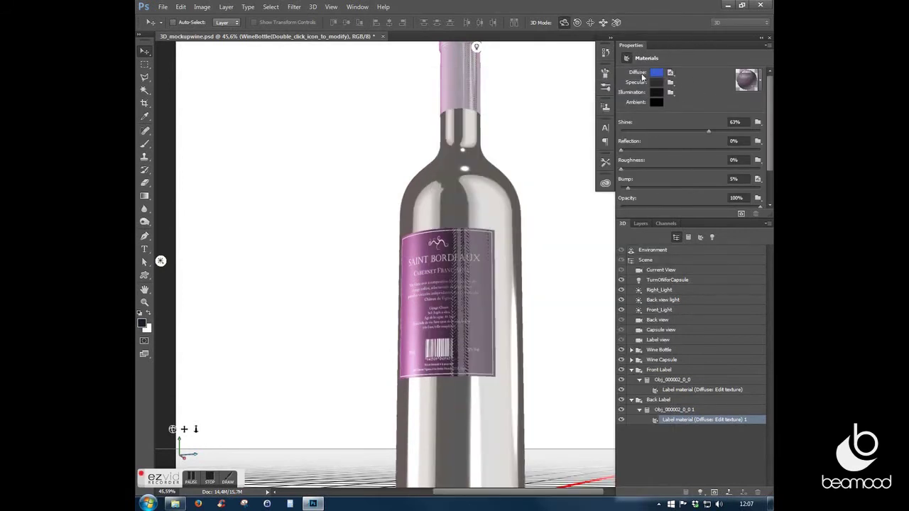
left_click(639, 224)
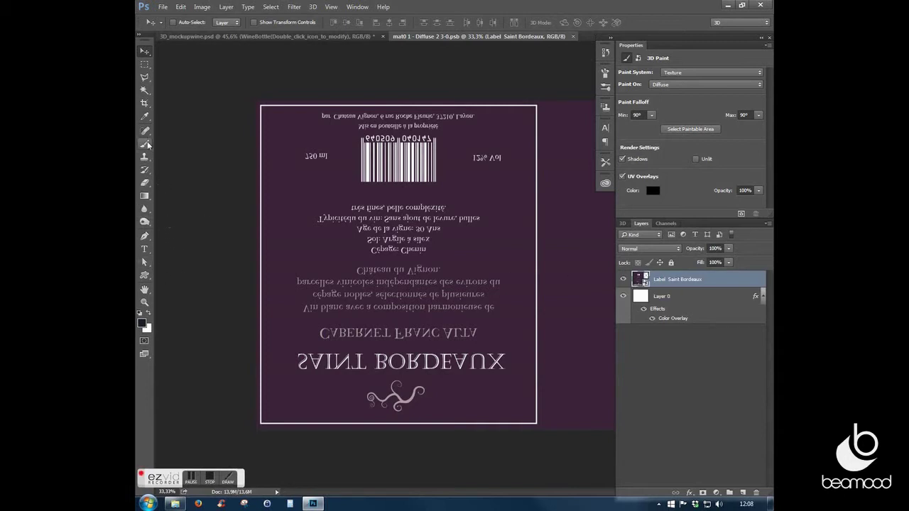
- Add a placeholder label text layer on the back label texture and select its text
left_click(144, 249)
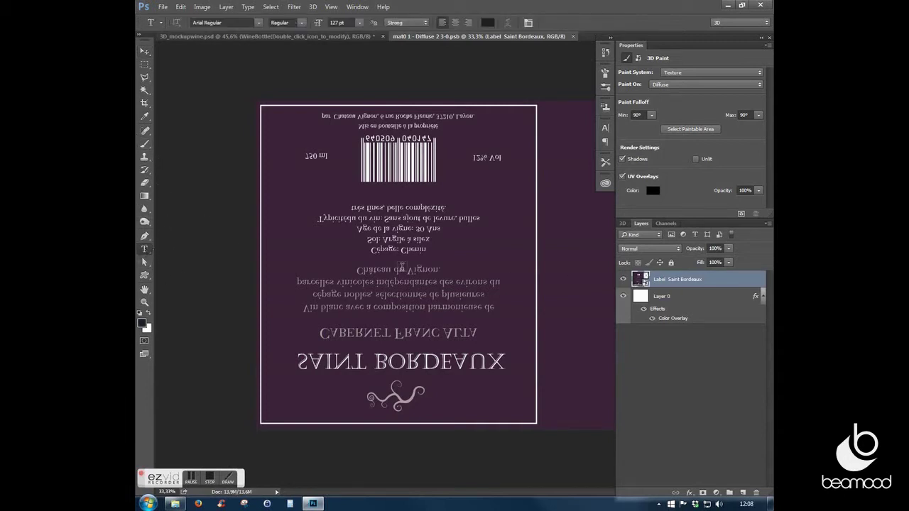
left_click(318, 253)
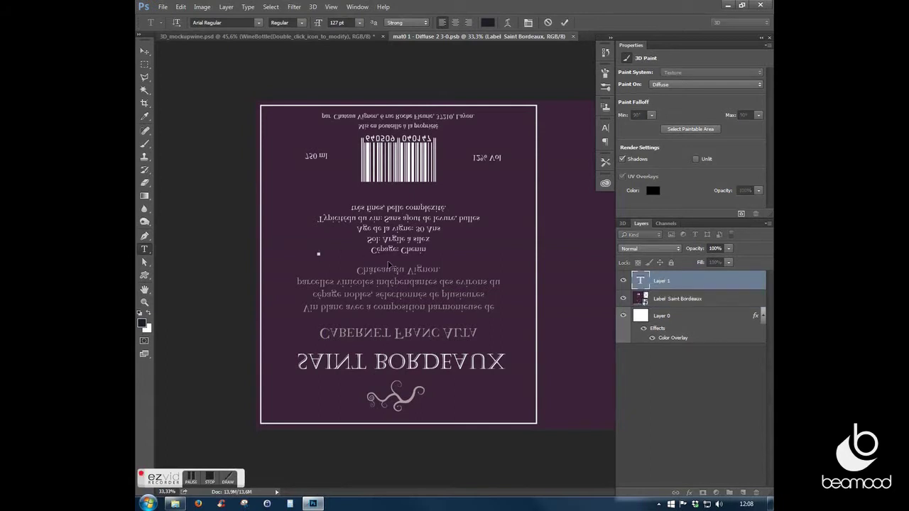
type("H")
left_click_drag(340, 245, 321, 239)
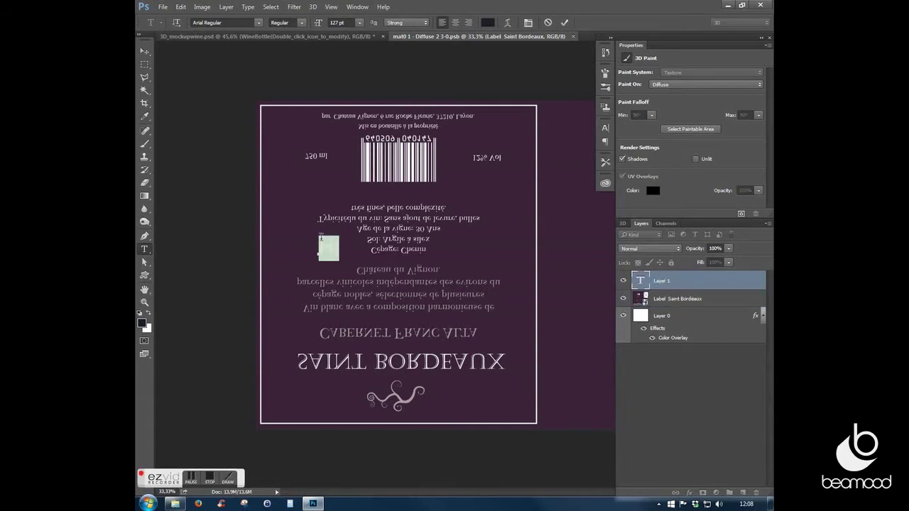
key("BackSpace")
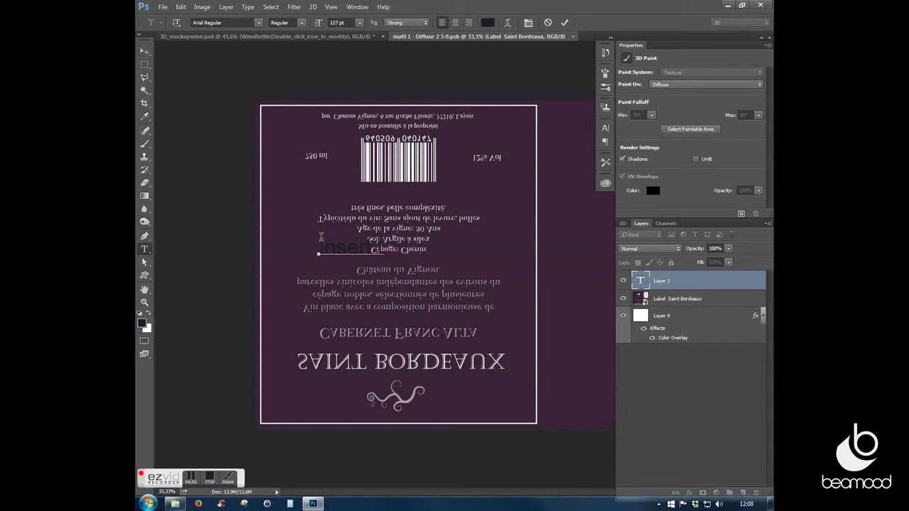
type("your text la")
type("bel")
left_click_drag(321, 241, 617, 242)
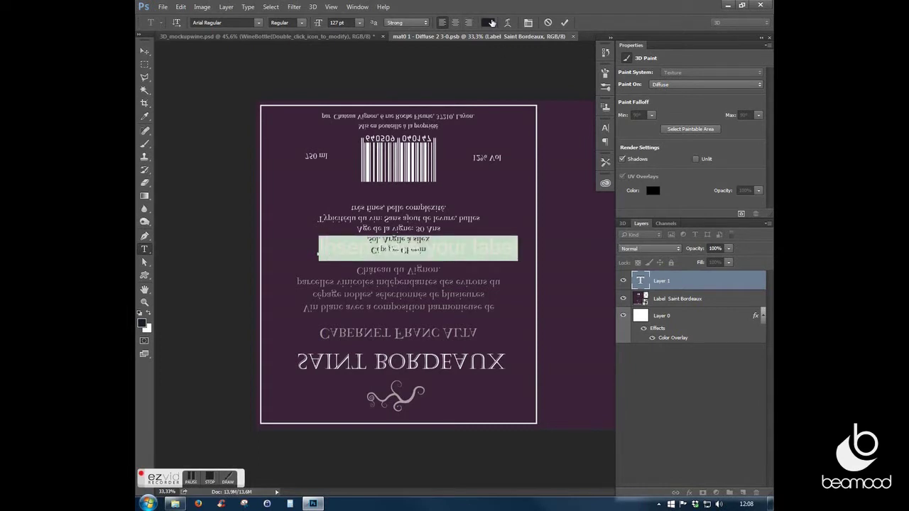
- Colour the text white (#ffffff) and move it onto the middle of the label
left_click(487, 22)
type("ffffff")
left_click(724, 72)
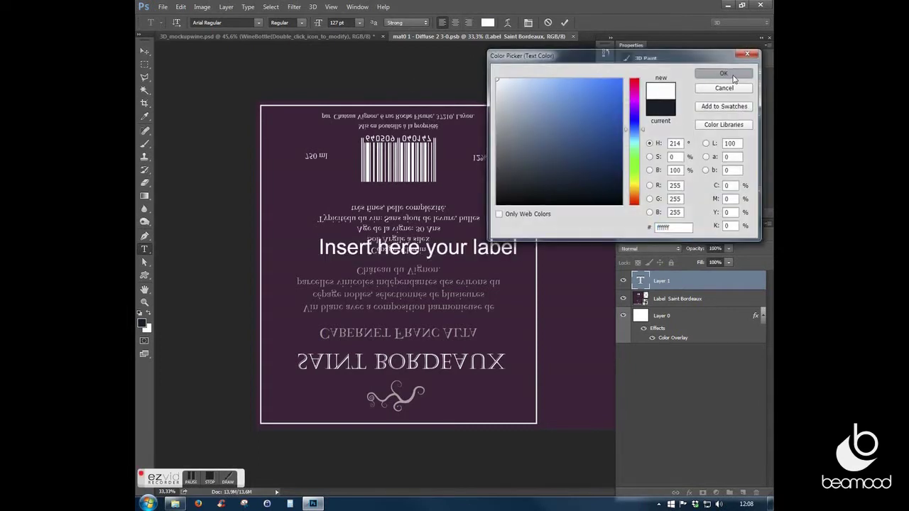
left_click(564, 22)
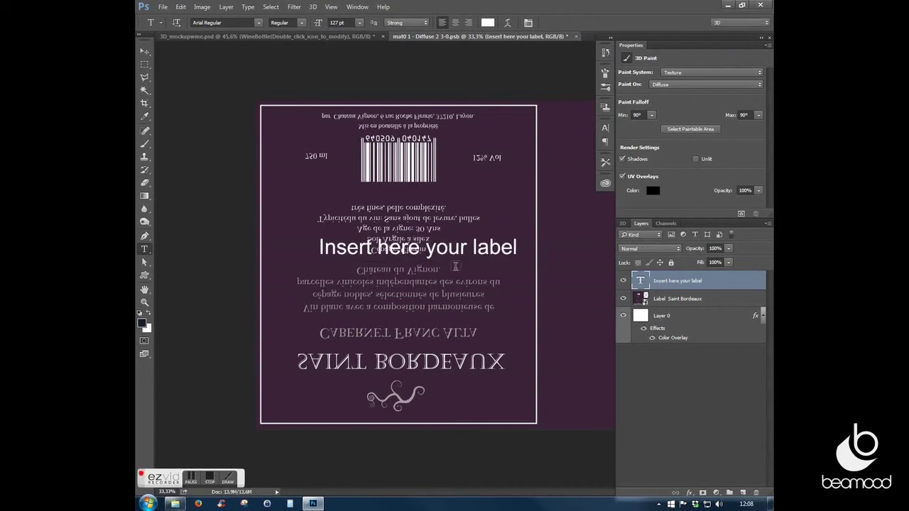
key("v")
left_click_drag(497, 255, 477, 282)
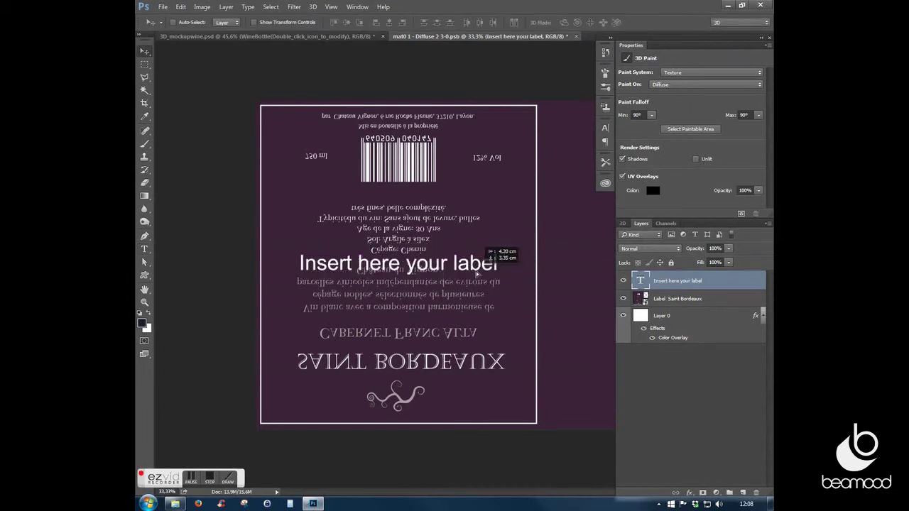
left_click_drag(477, 279, 482, 264)
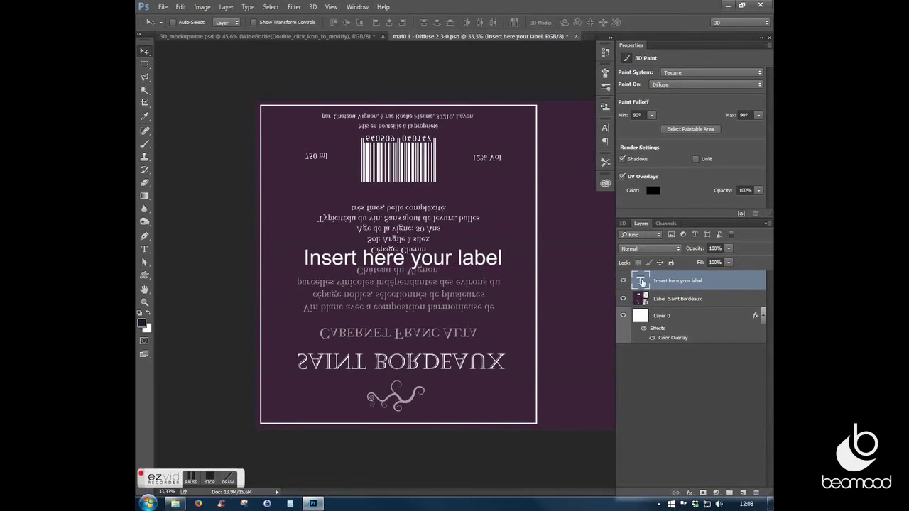
- Try adding a second line 'Follow orientation..' beneath the text, then undo it
double_click(641, 281)
left_click(499, 257)
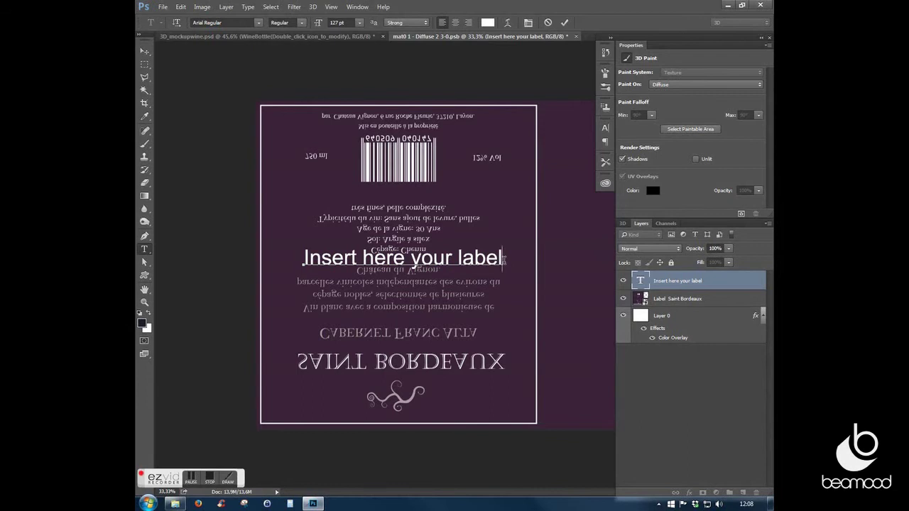
key("Return")
type("Follow")
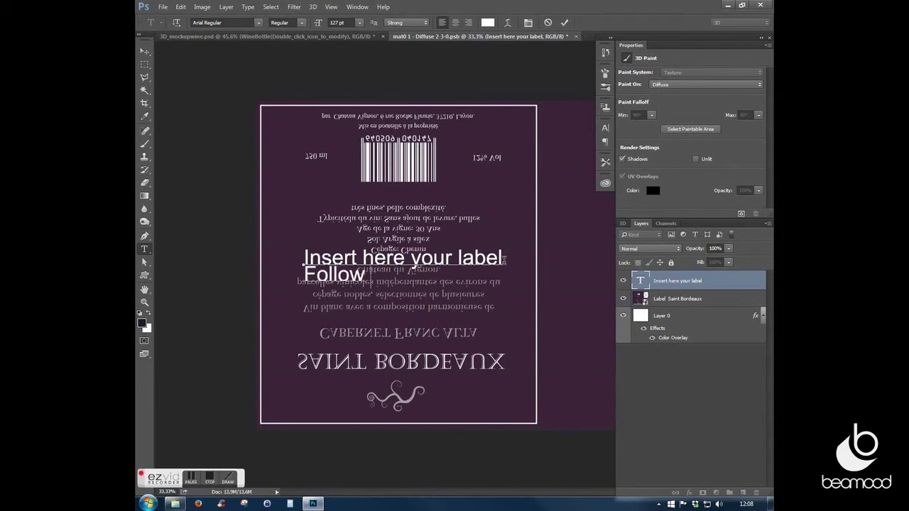
type(" orientation...")
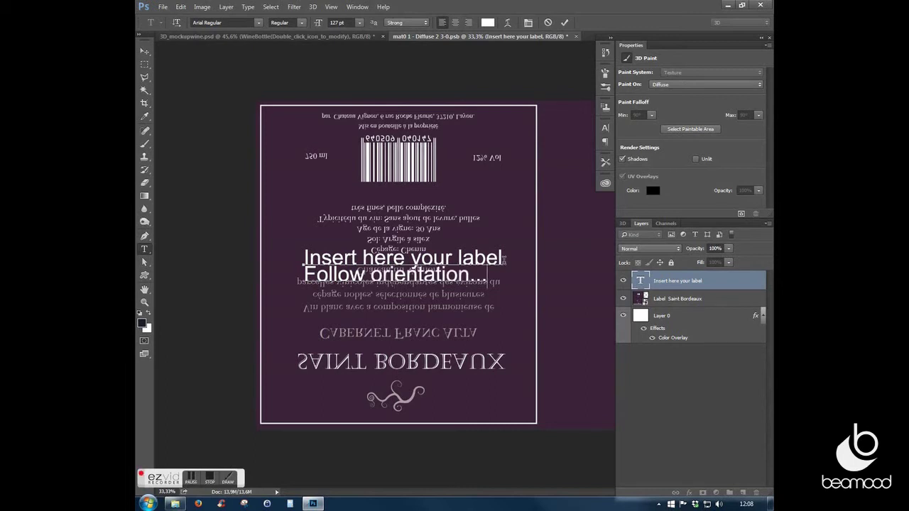
key("ctrl+Return")
key("v")
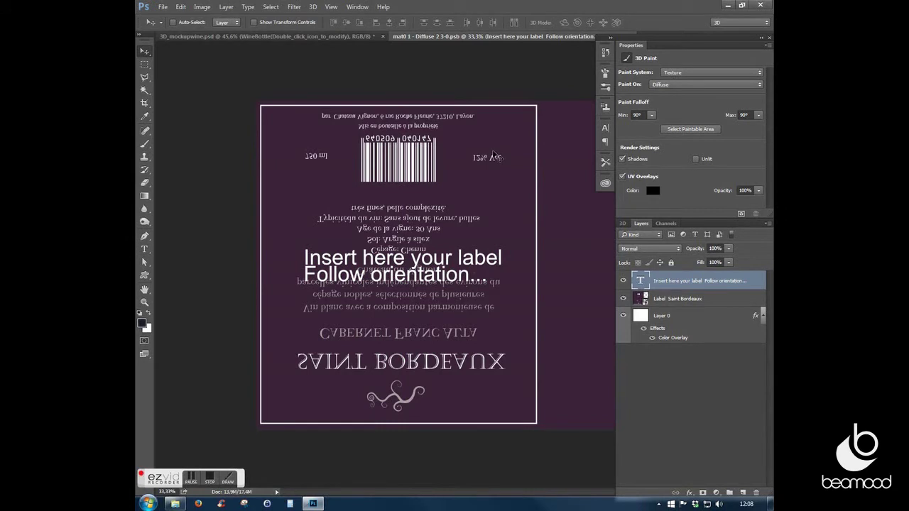
key("ctrl+z")
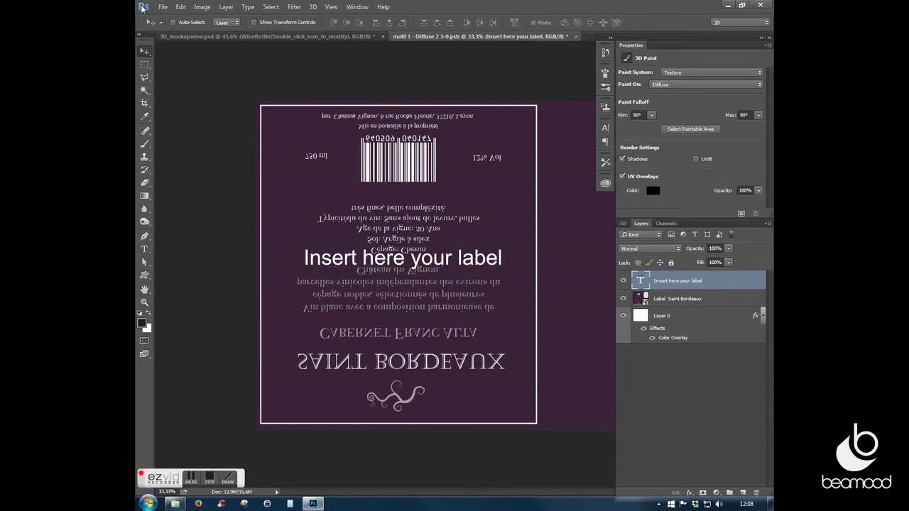
- Save the edited back label texture
left_click(163, 7)
left_click(190, 109)
left_click(162, 6)
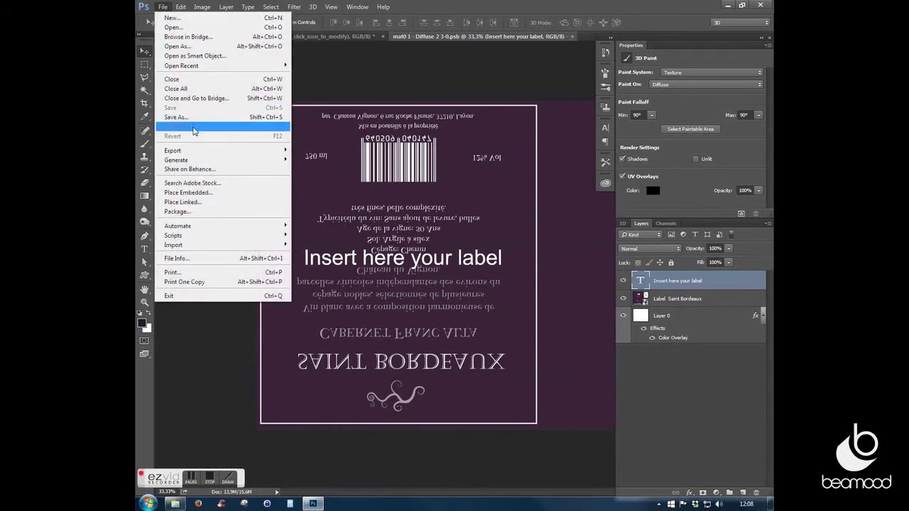
- Close the texture and zoom and pan the camera to inspect the back label text
left_click(189, 79)
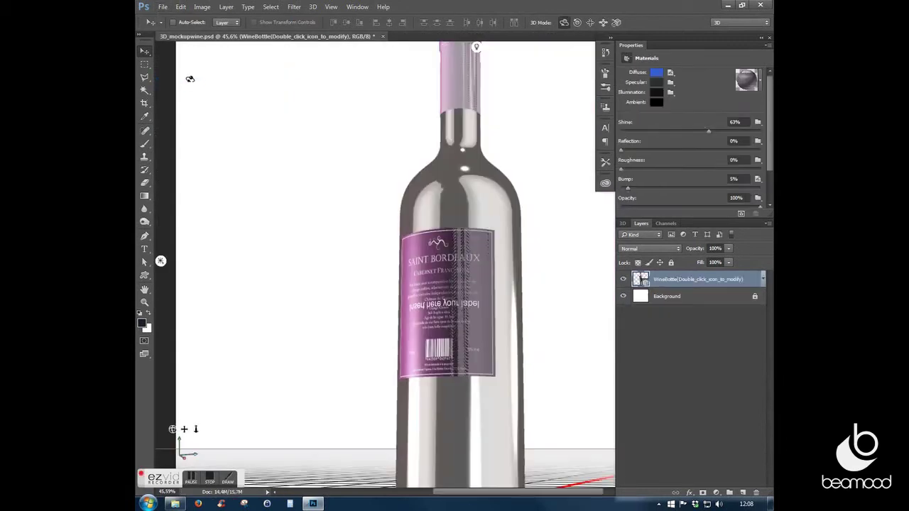
left_click_drag(197, 429, 210, 502)
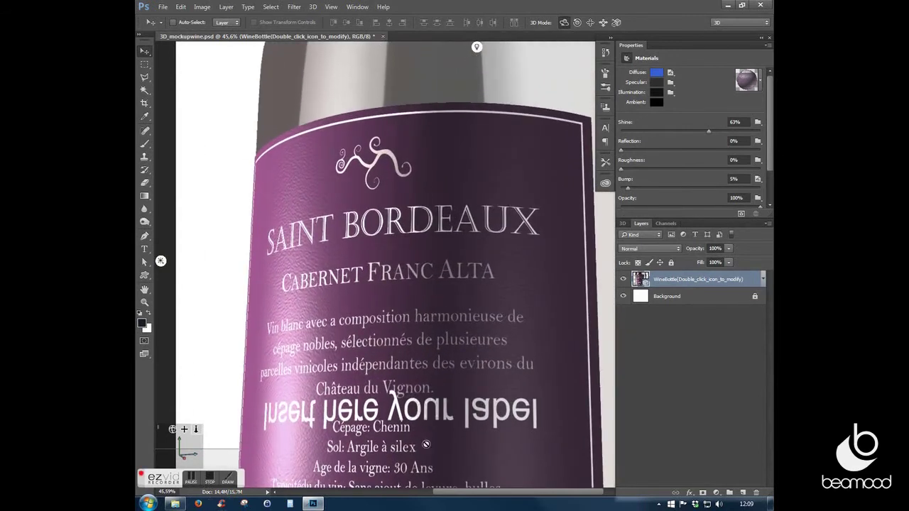
left_click_drag(184, 429, 185, 405)
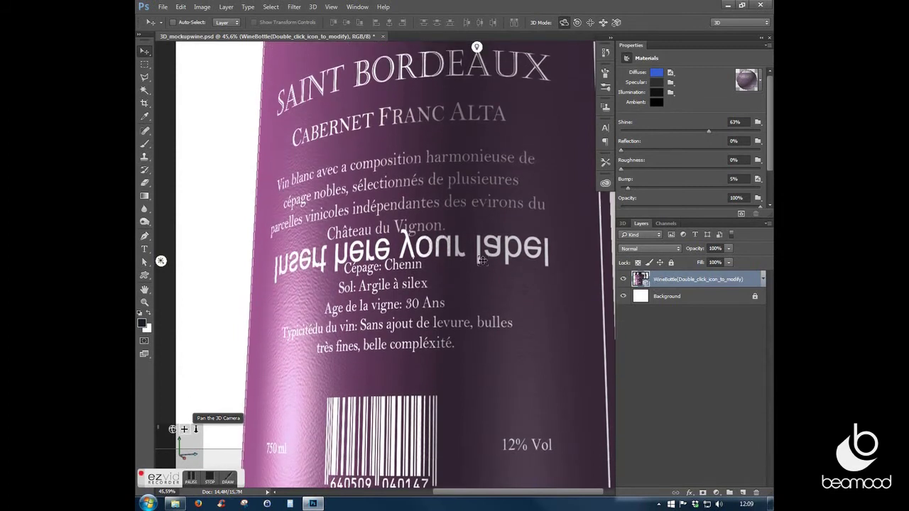
- Reopen the label's diffuse texture and delete the placeholder text layer
left_click(625, 224)
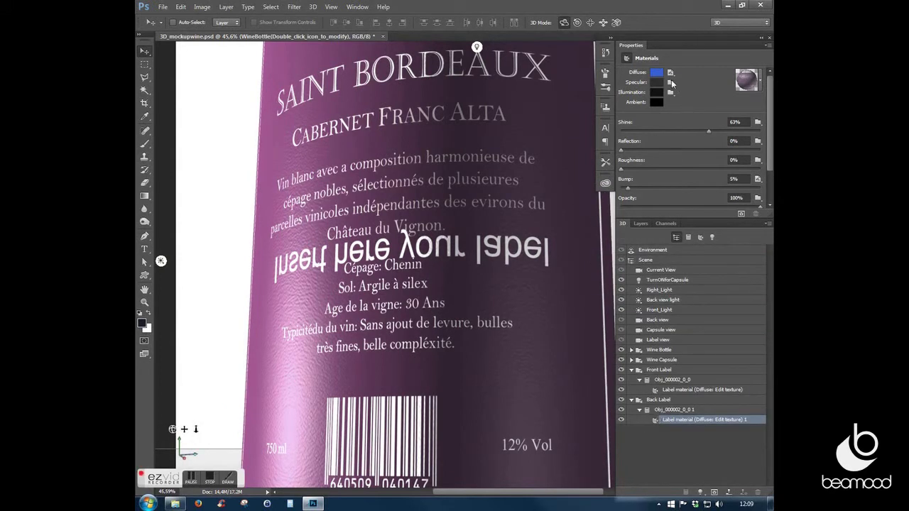
left_click(670, 82)
key("Escape")
left_click(641, 224)
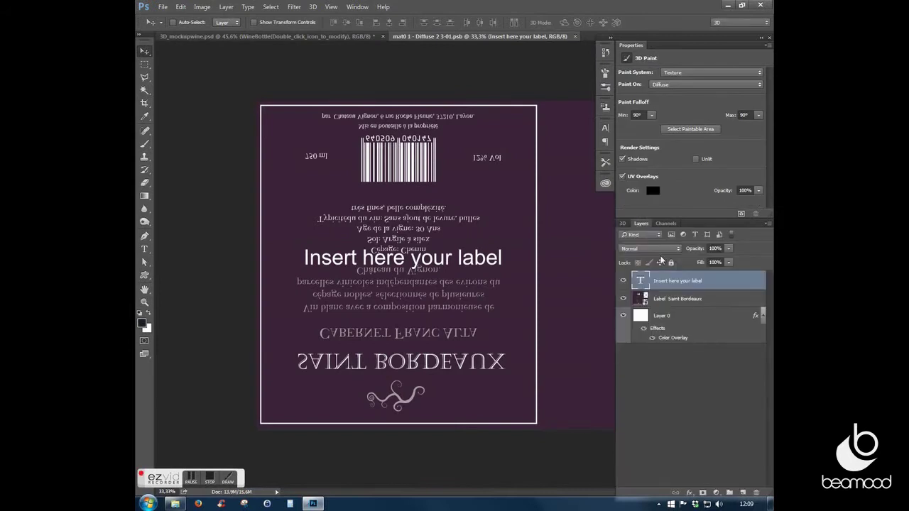
left_click(756, 493)
left_click(436, 187)
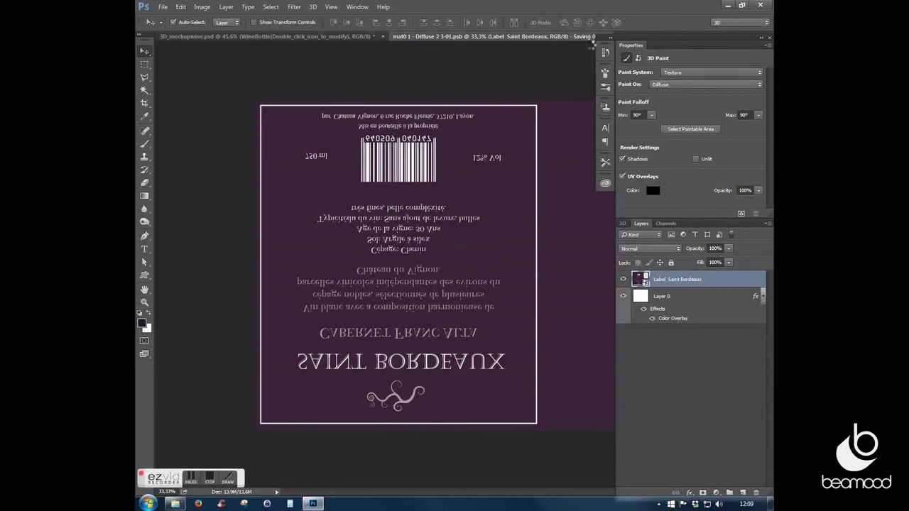
- Close the label texture and orbit and dolly the camera in close on the capsule
left_click(576, 36)
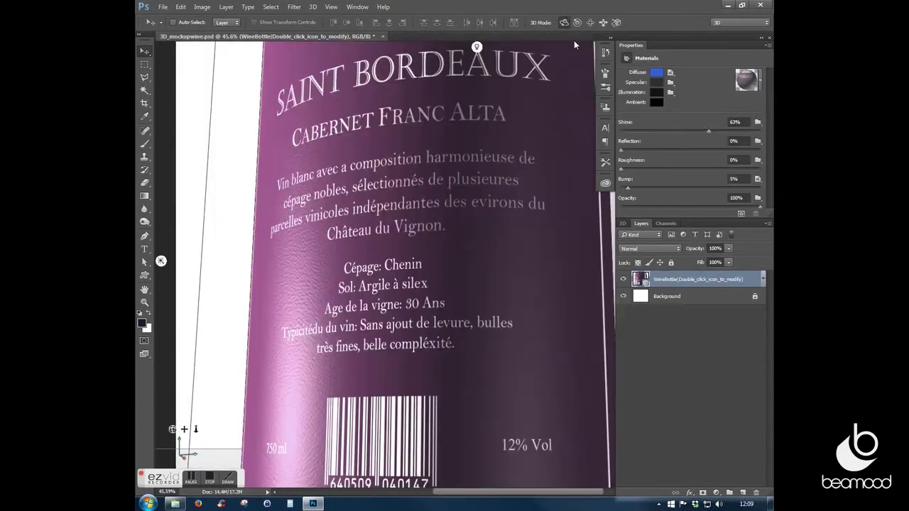
left_click_drag(197, 434, 248, 306)
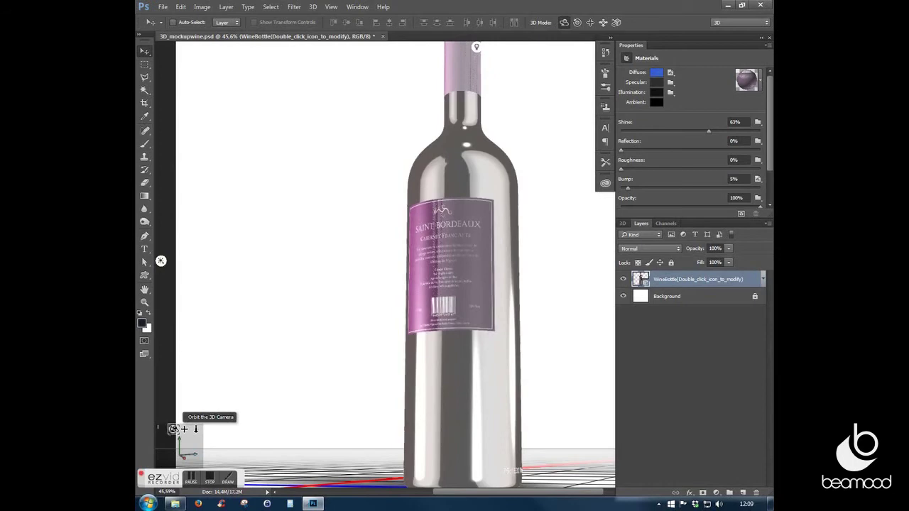
mouse_move(174, 429)
left_mouse_down()
mouse_move(276, 438)
mouse_move(269, 432)
mouse_move(254, 430)
mouse_move(265, 444)
left_mouse_up()
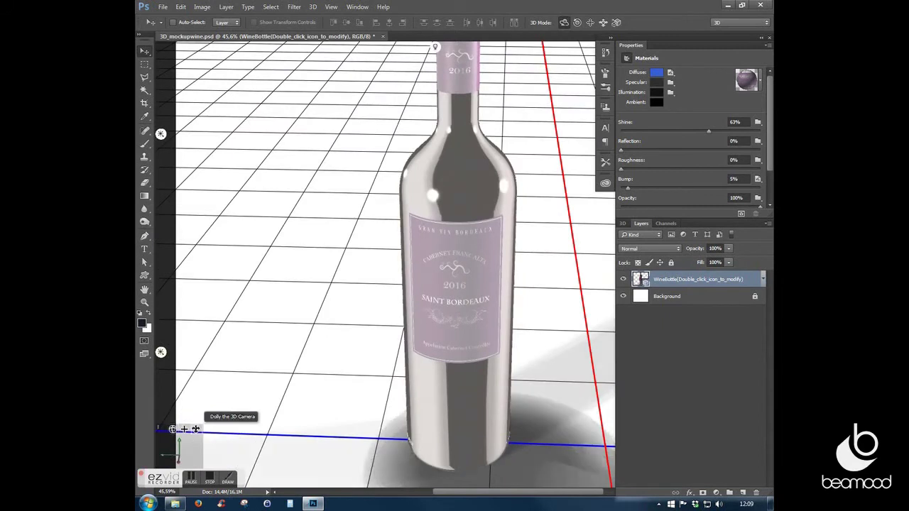
mouse_move(197, 442)
left_mouse_down()
mouse_move(193, 421)
mouse_move(258, 388)
left_mouse_up()
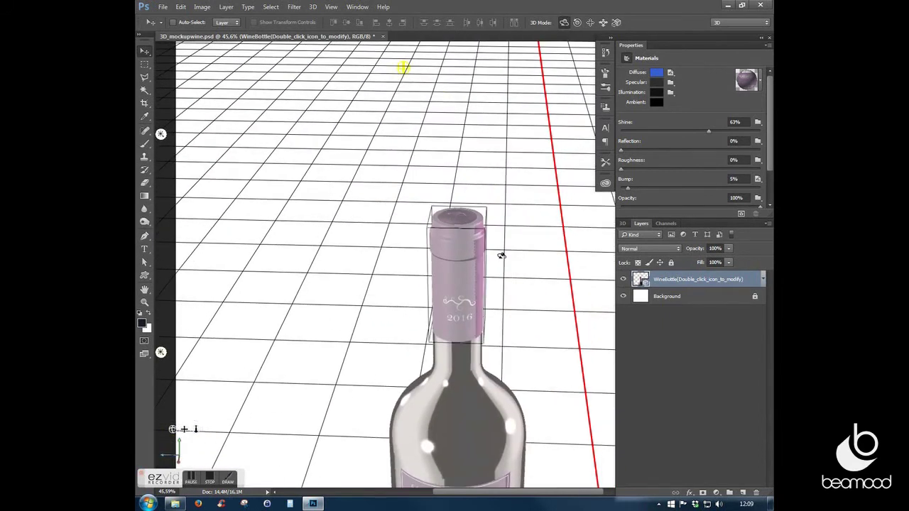
left_click(623, 224)
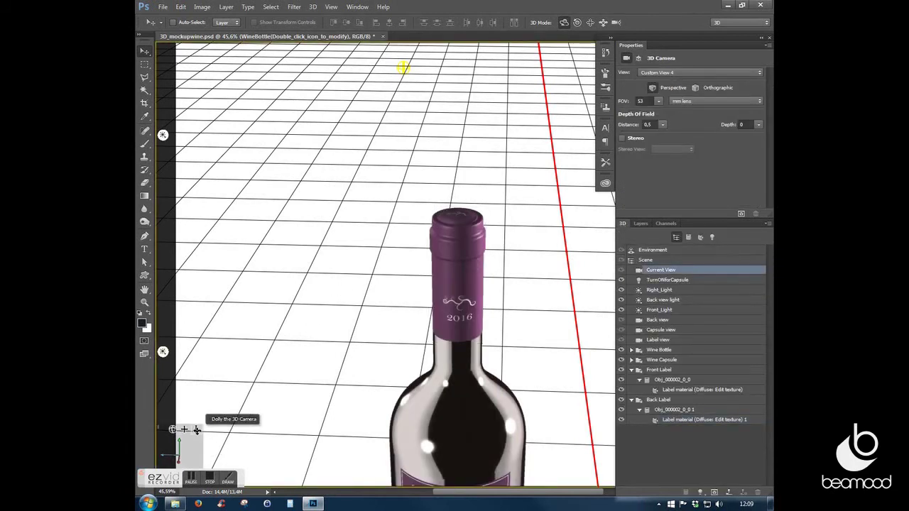
mouse_move(196, 428)
left_mouse_down()
mouse_move(202, 418)
mouse_move(223, 494)
left_mouse_up()
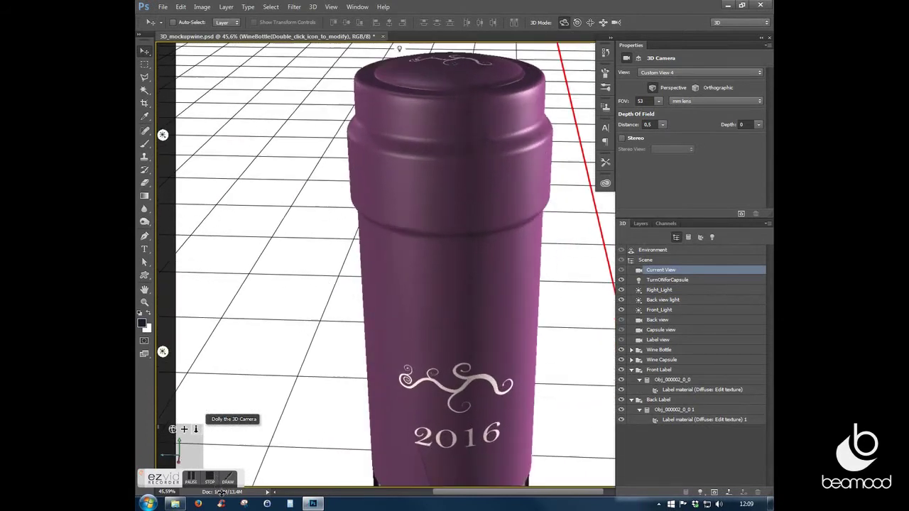
left_click_drag(174, 430, 185, 402)
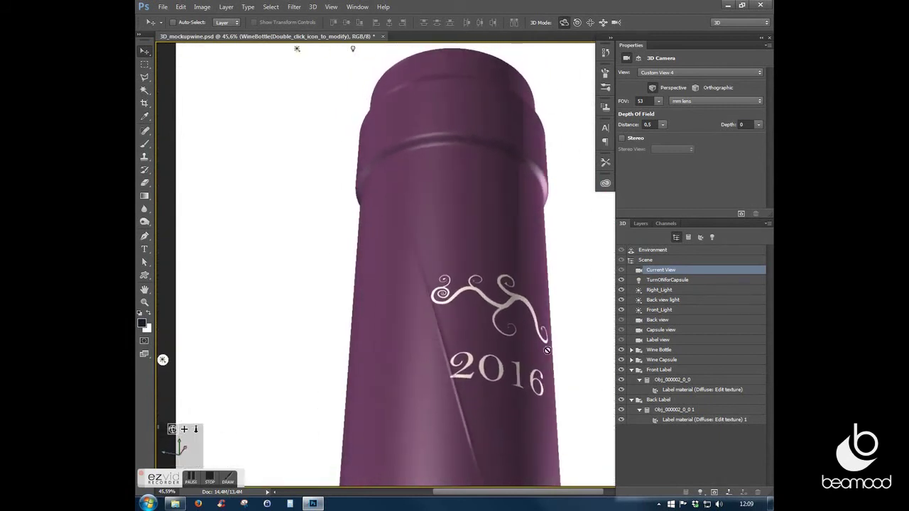
- Select the Neck mesh's mat0 2 material and edit its diffuse texture
left_click(514, 351)
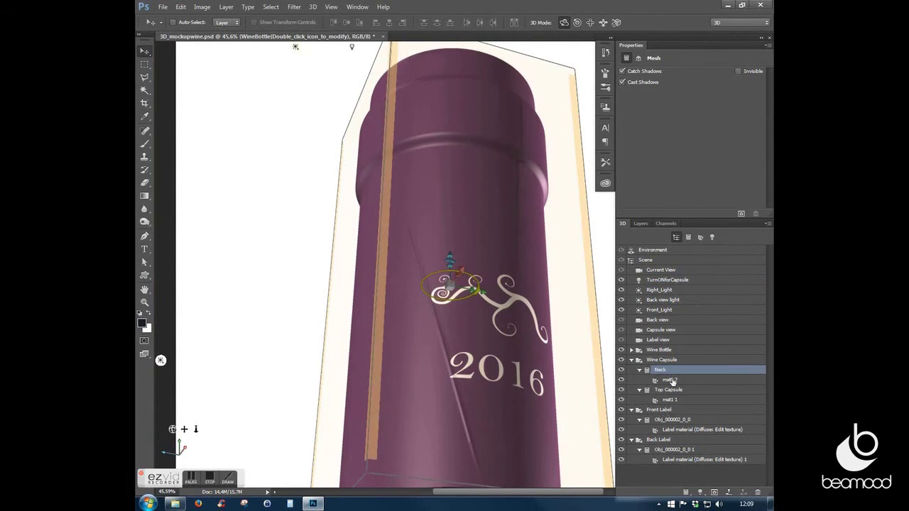
left_click(672, 380)
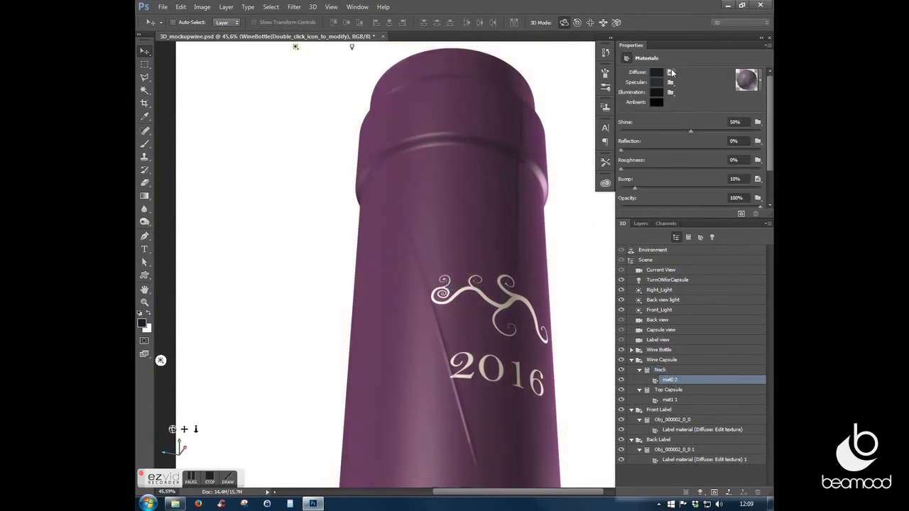
left_click(669, 72)
left_click(430, 114)
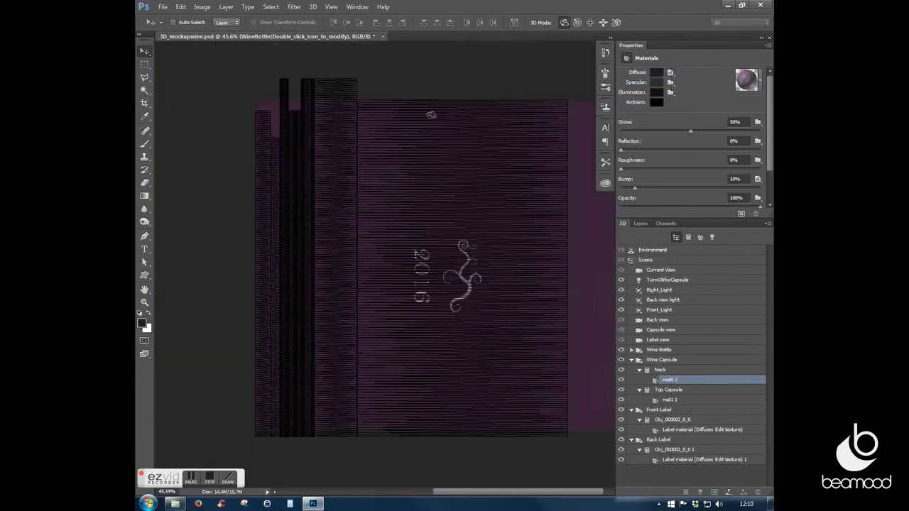
- Check the 2016 Vector Smart Object layer's visibility, then close the neck texture, saving changes
left_click(639, 223)
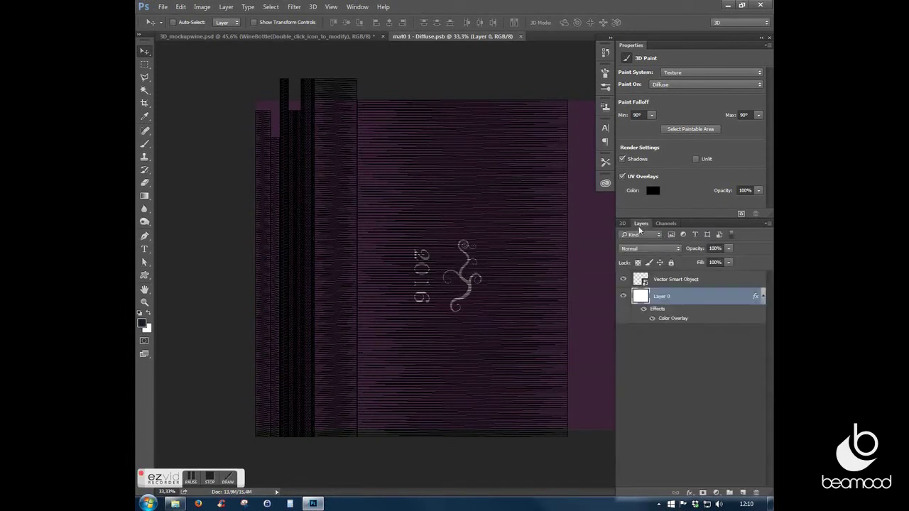
left_click(624, 280)
left_click(623, 281)
left_click(675, 282)
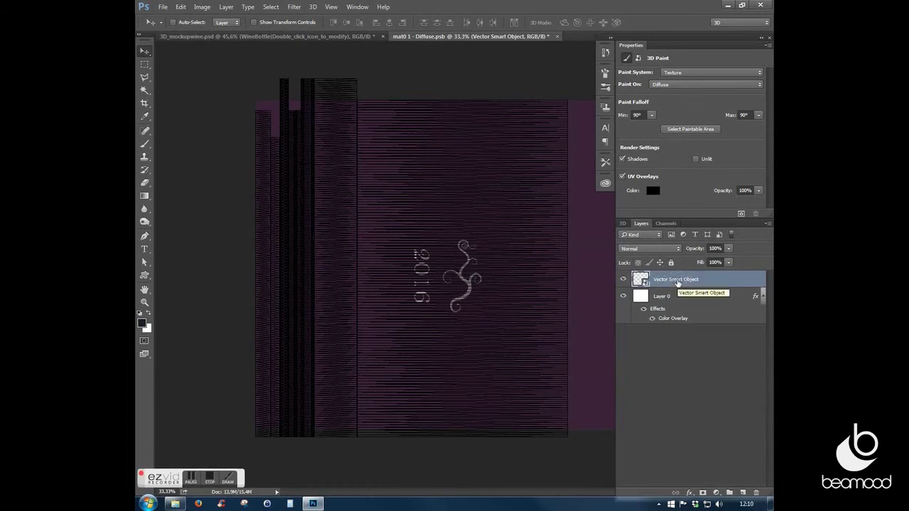
left_click(558, 37)
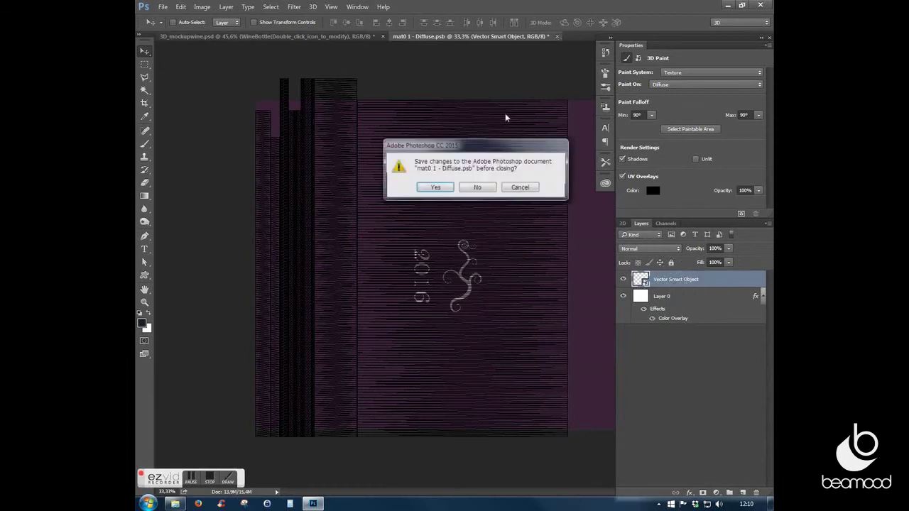
left_click(434, 187)
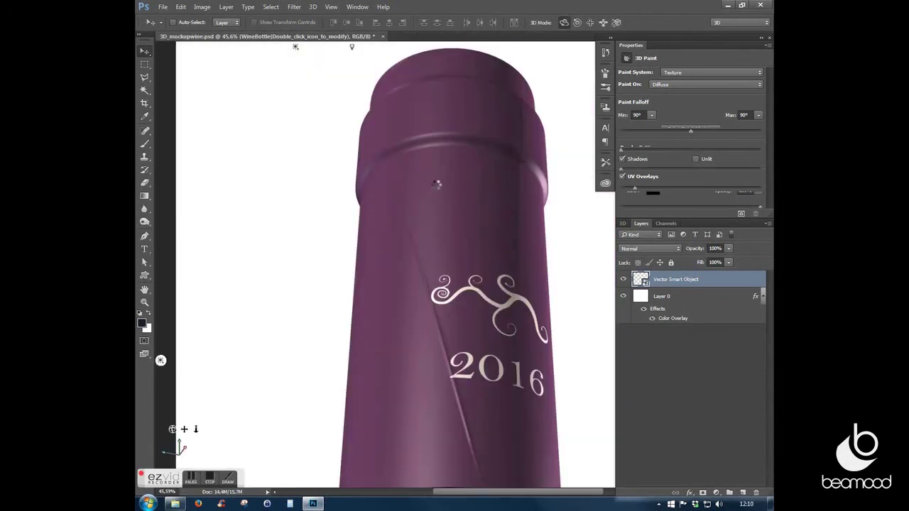
- Orbit and dolly the camera onto the swirl-logo capsule top and select the Top Capsule mesh
left_click(310, 305)
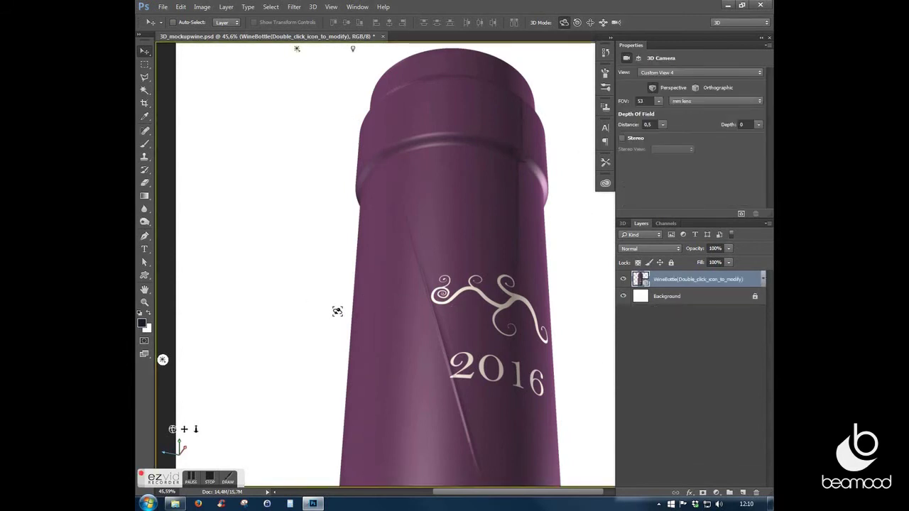
mouse_move(337, 311)
left_mouse_down()
mouse_move(523, 345)
mouse_move(566, 368)
mouse_move(460, 393)
left_mouse_up()
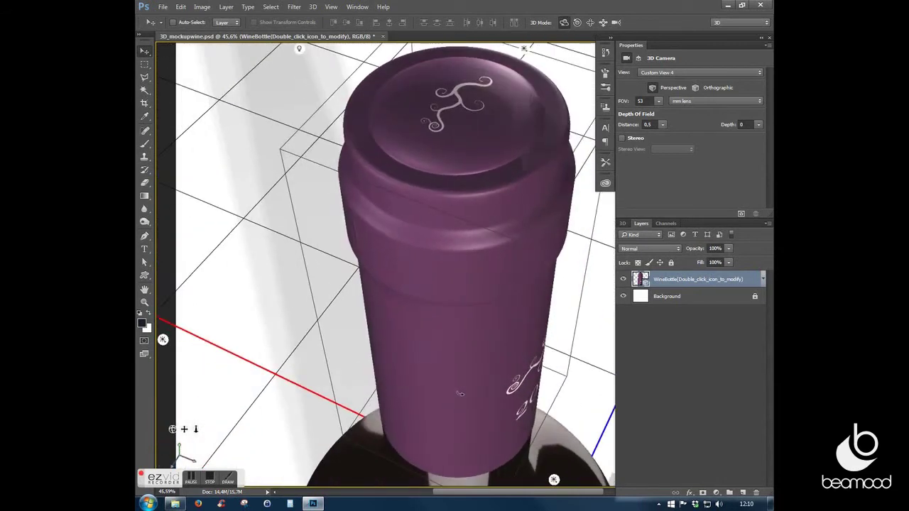
left_click_drag(460, 394, 377, 355)
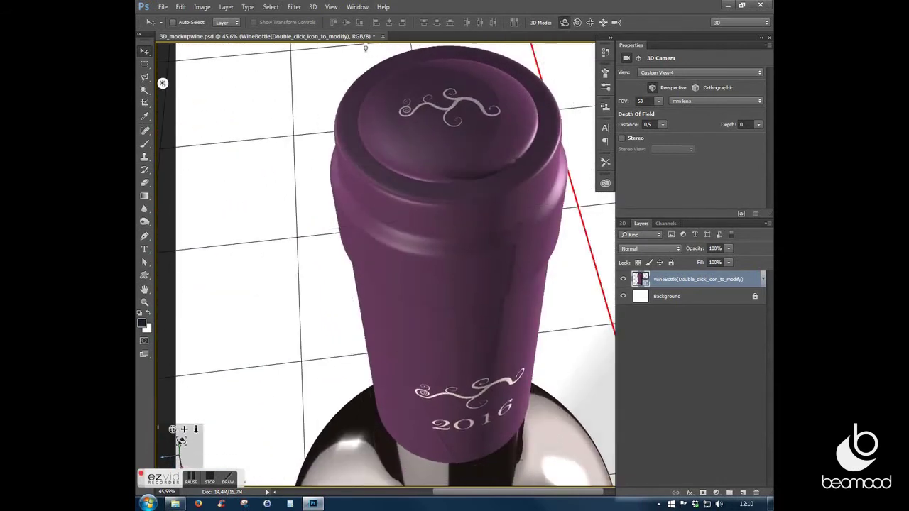
left_click_drag(196, 429, 220, 375)
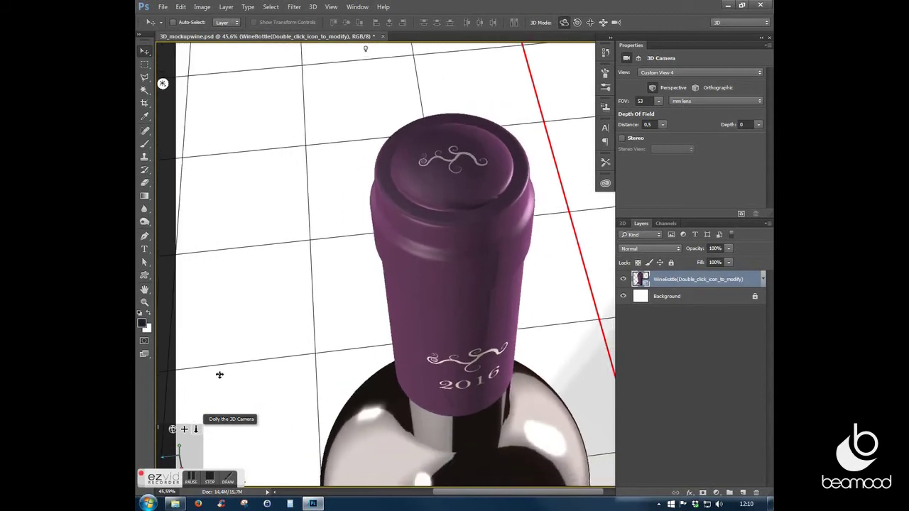
left_click(448, 154)
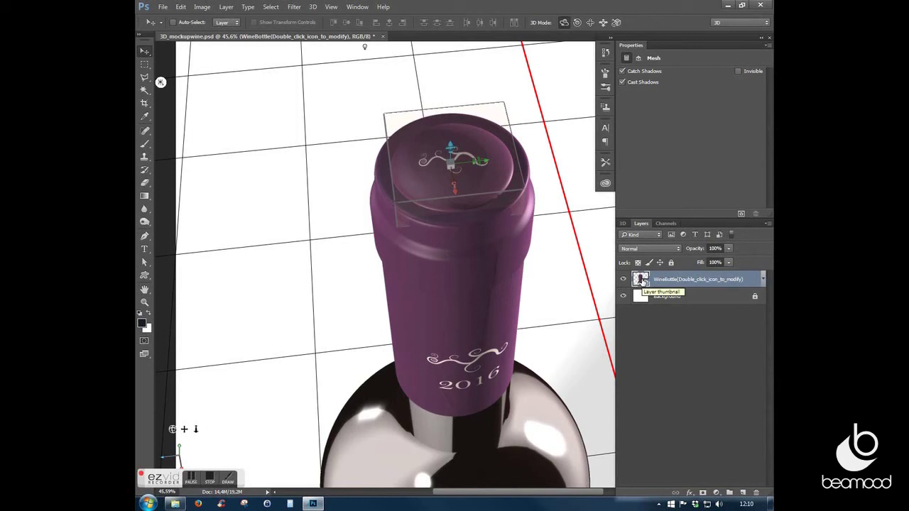
left_click(622, 223)
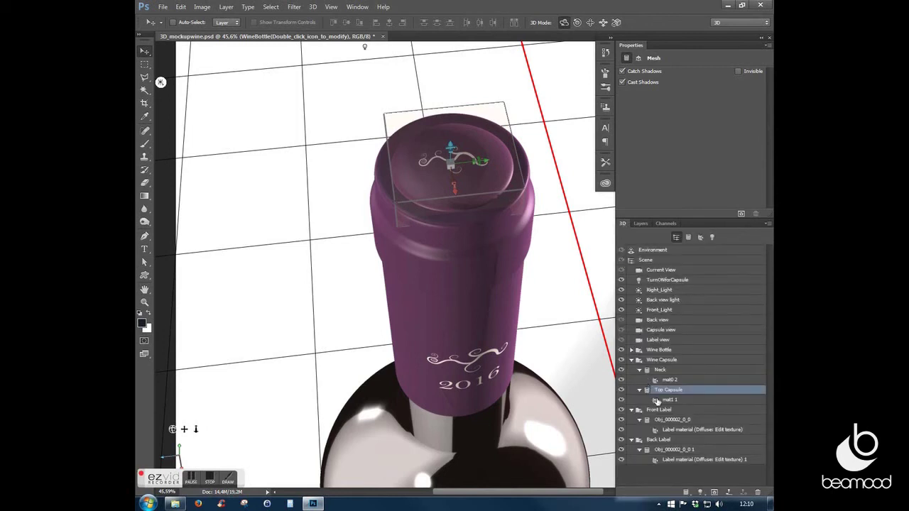
- Open the Top Capsule mat1 diffuse texture and select the swirl logo layer
left_click(657, 401)
left_click(673, 76)
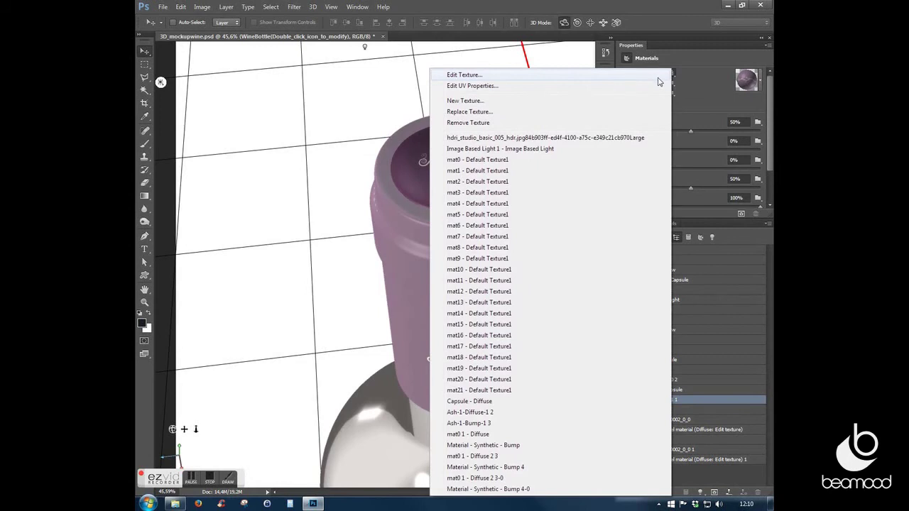
left_click(657, 76)
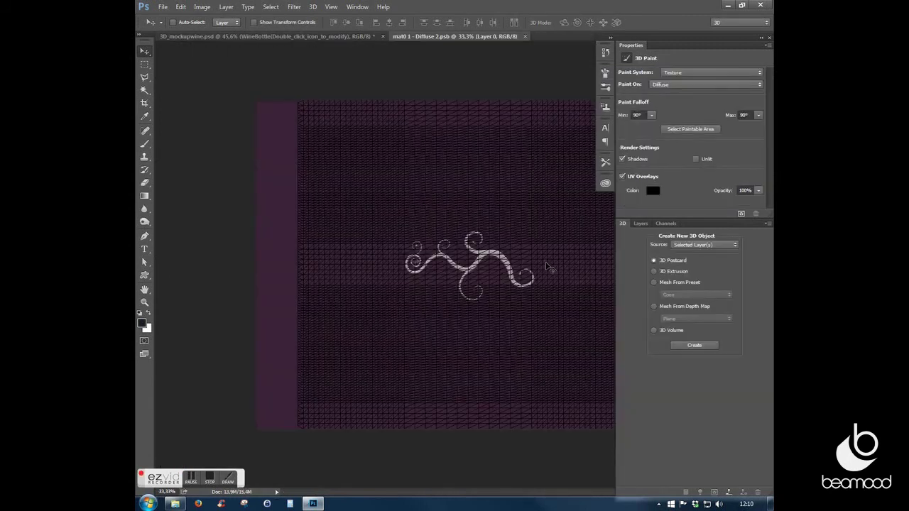
left_click(641, 223)
left_click(645, 280)
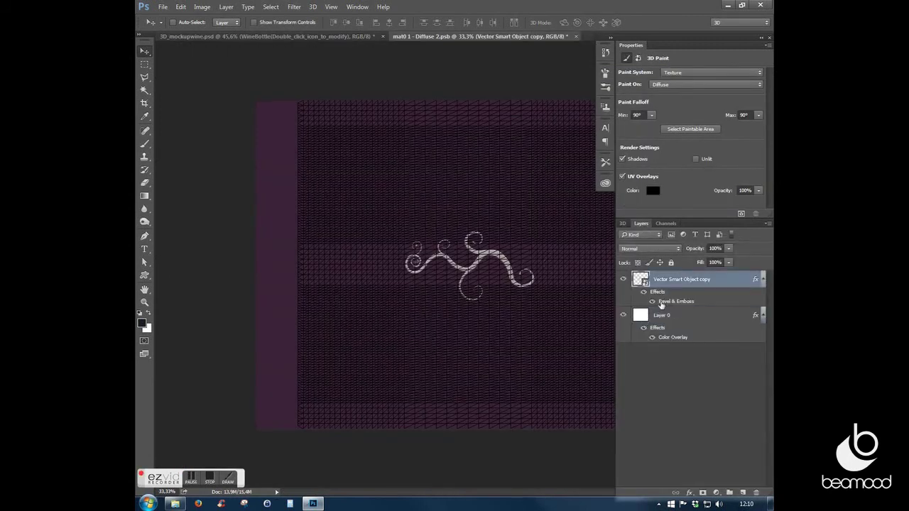
left_click(623, 279)
key("h")
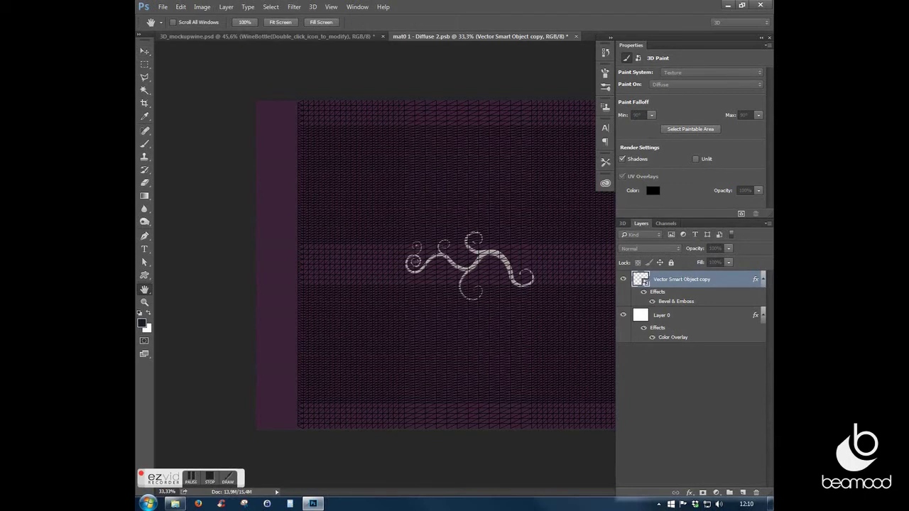
- Give the swirl logo a gold #c9a425 Color Overlay, then save and close the texture
left_click_drag(672, 337, 682, 280)
double_click(673, 310)
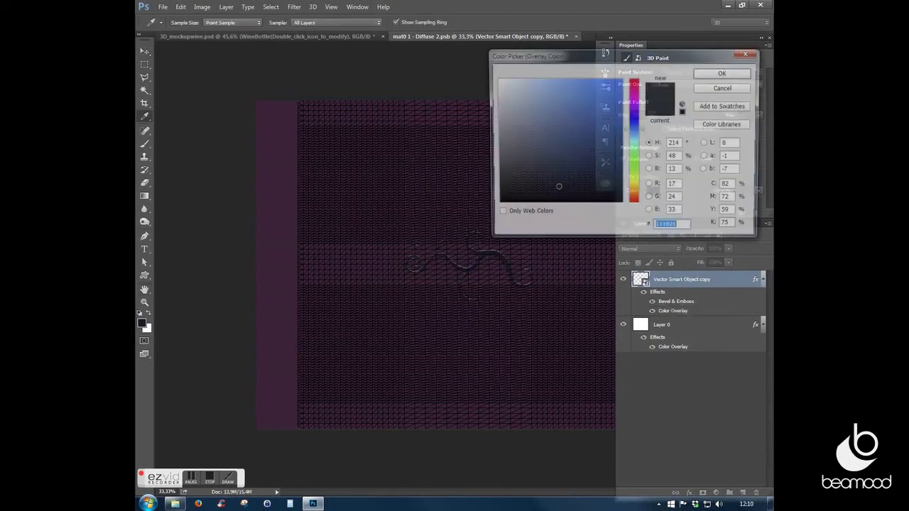
left_click_drag(638, 193, 641, 189)
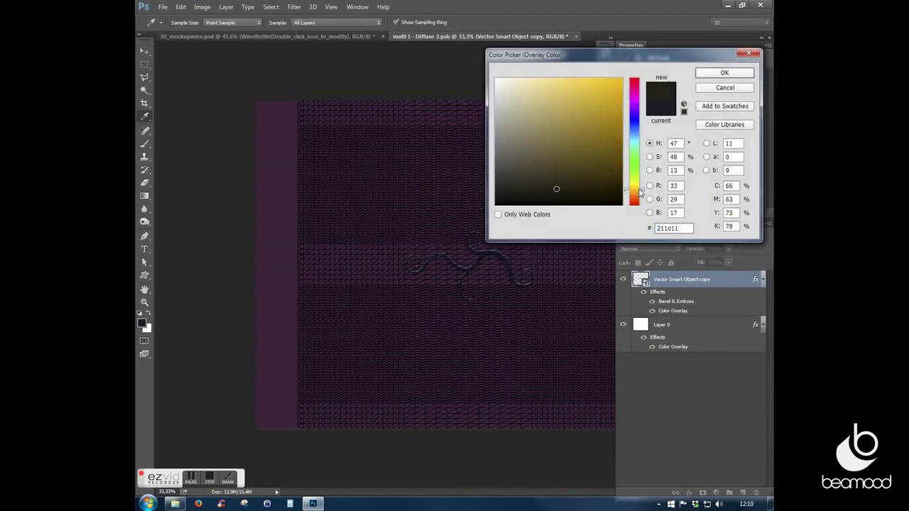
left_click(601, 102)
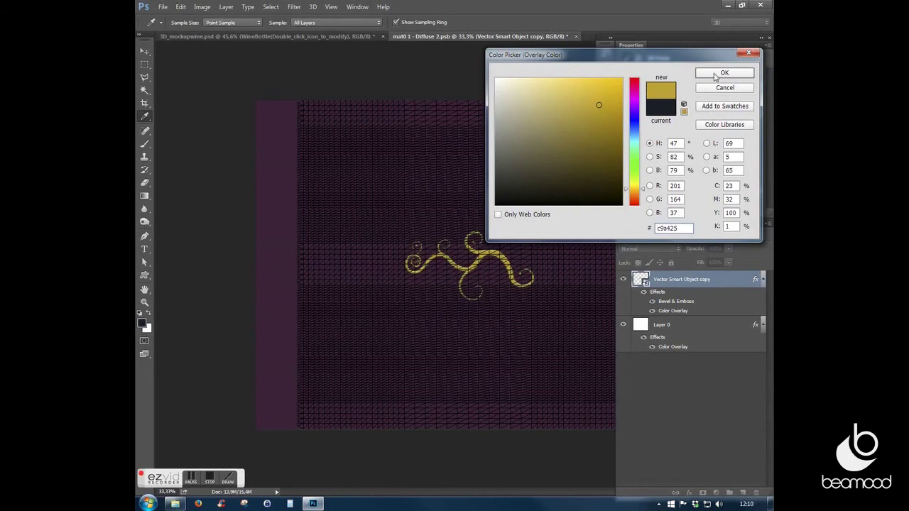
left_click(717, 74)
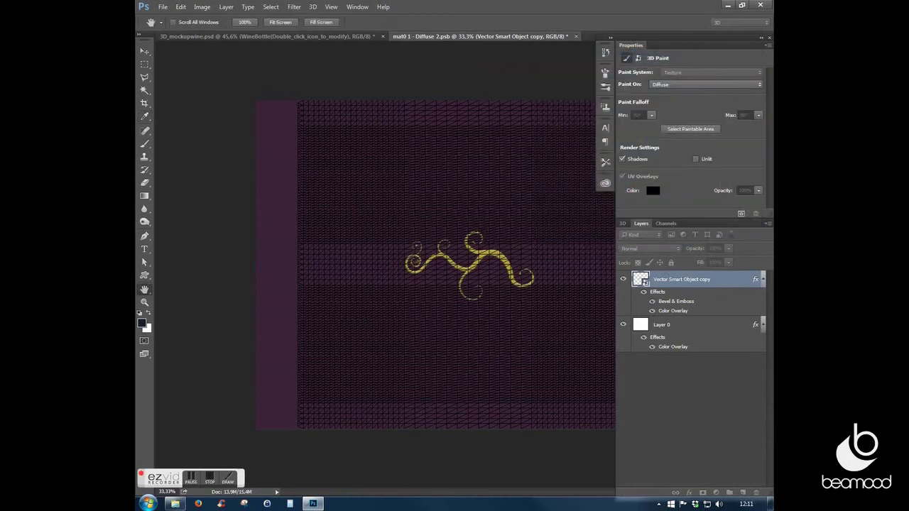
left_click(576, 37)
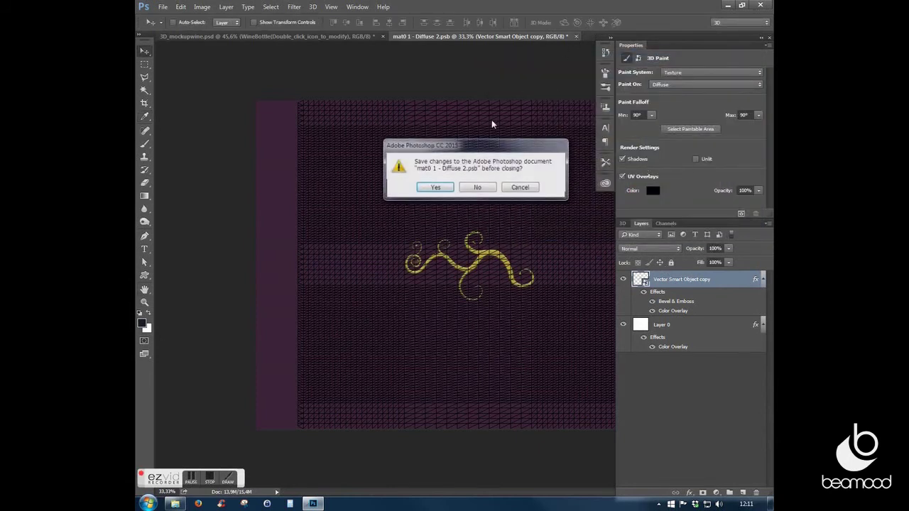
left_click(439, 186)
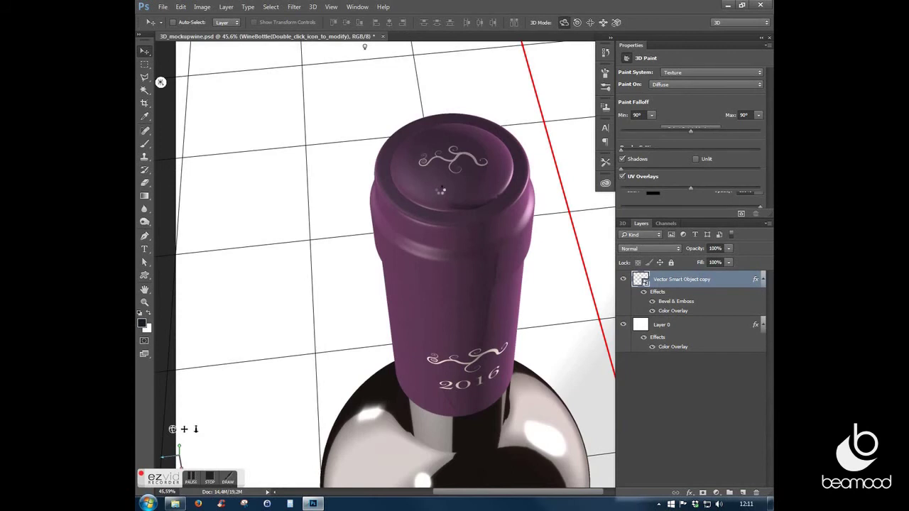
- Return to the bottle and orbit and dolly closely around the gold cap logo and 2016 print
left_click(333, 193)
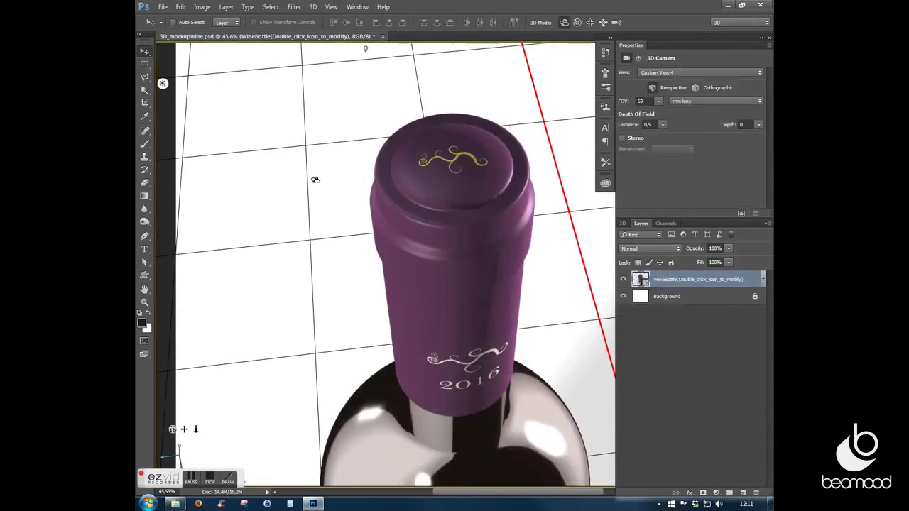
mouse_move(338, 217)
left_mouse_down()
mouse_move(289, 236)
mouse_move(299, 237)
left_mouse_up()
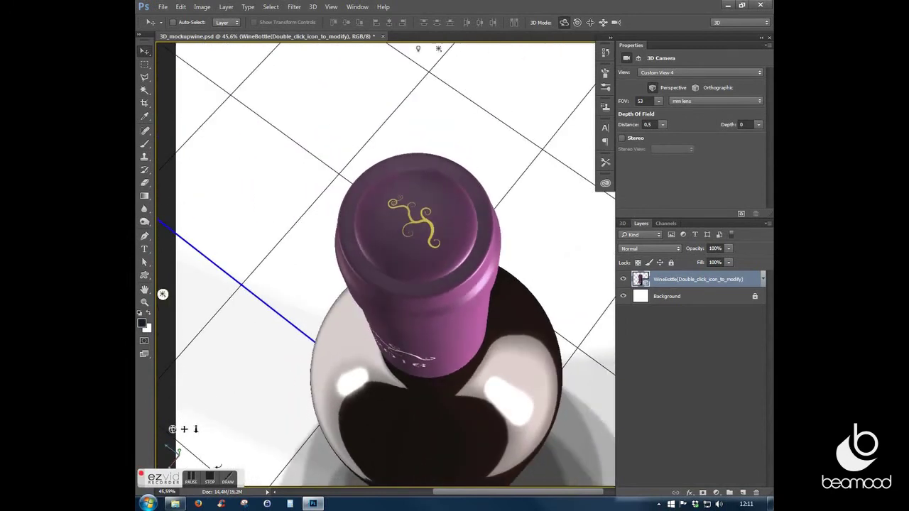
left_click_drag(196, 428, 196, 446)
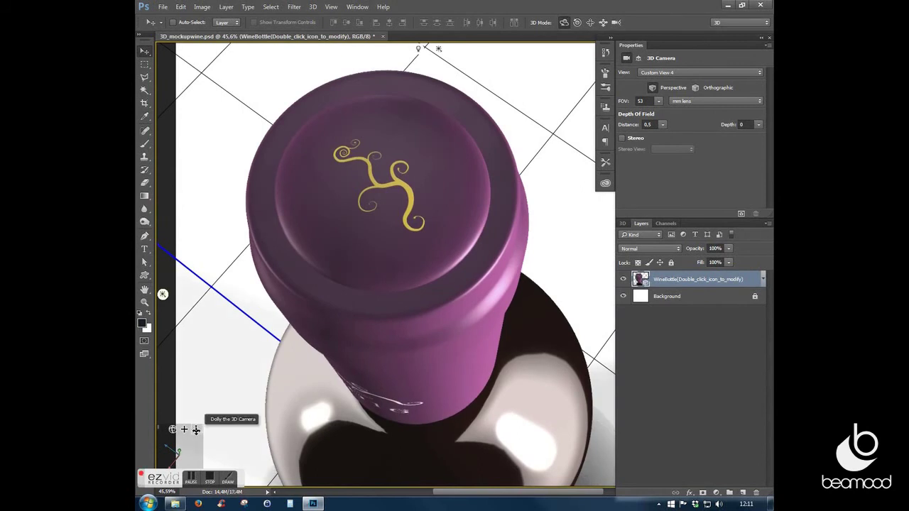
left_click_drag(196, 431, 195, 429)
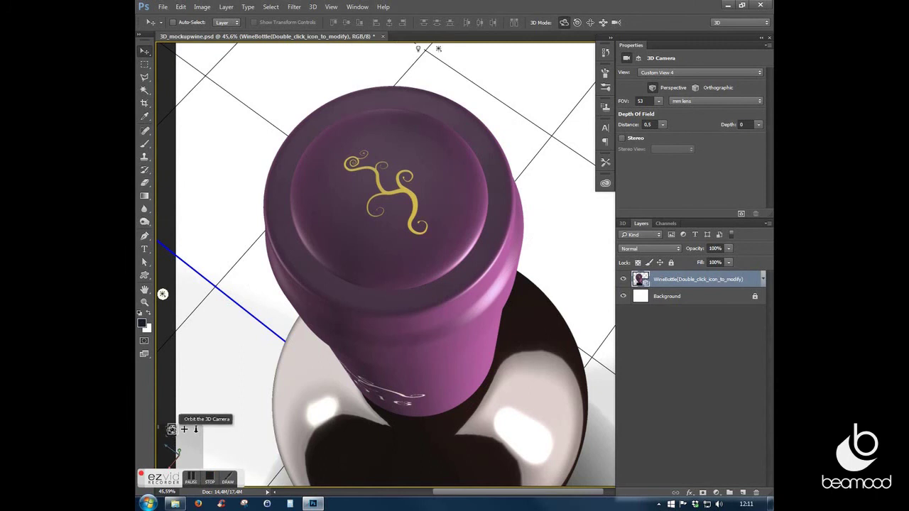
left_click_drag(163, 293, 162, 327)
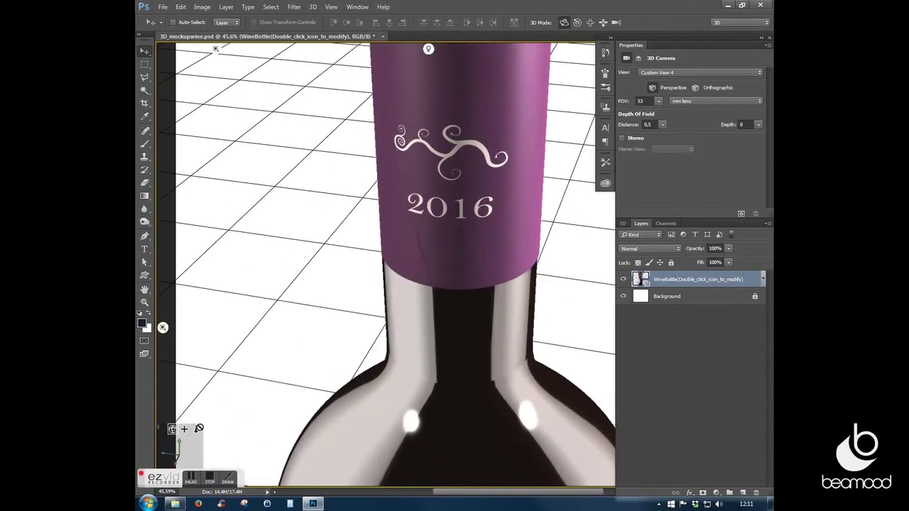
left_click_drag(199, 430, 201, 449)
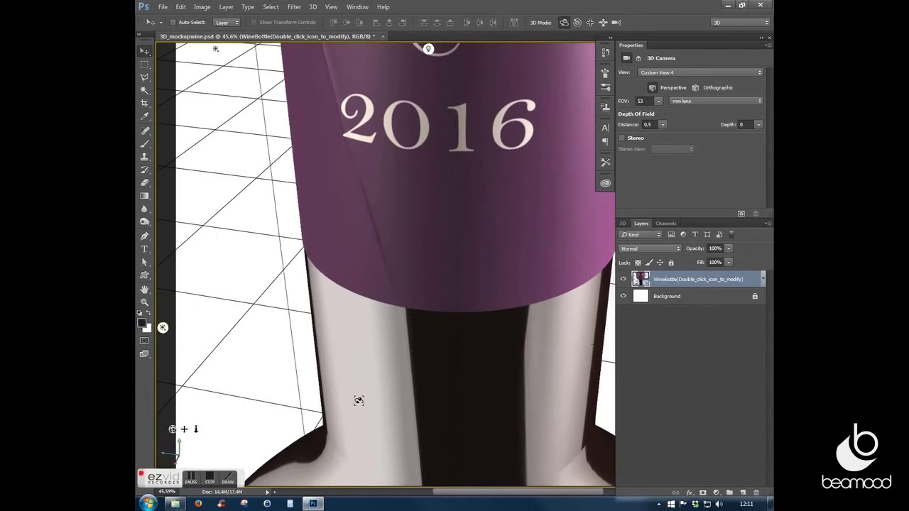
left_click_drag(183, 429, 212, 420)
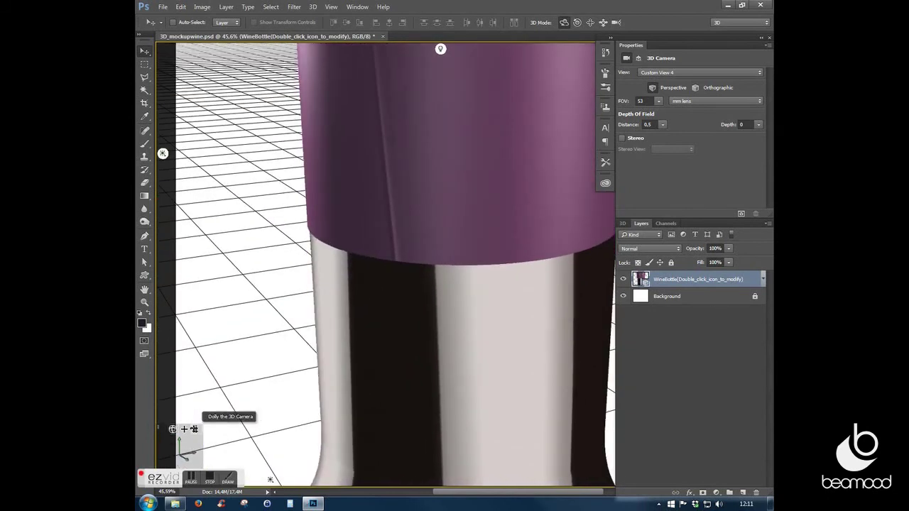
left_click(629, 224)
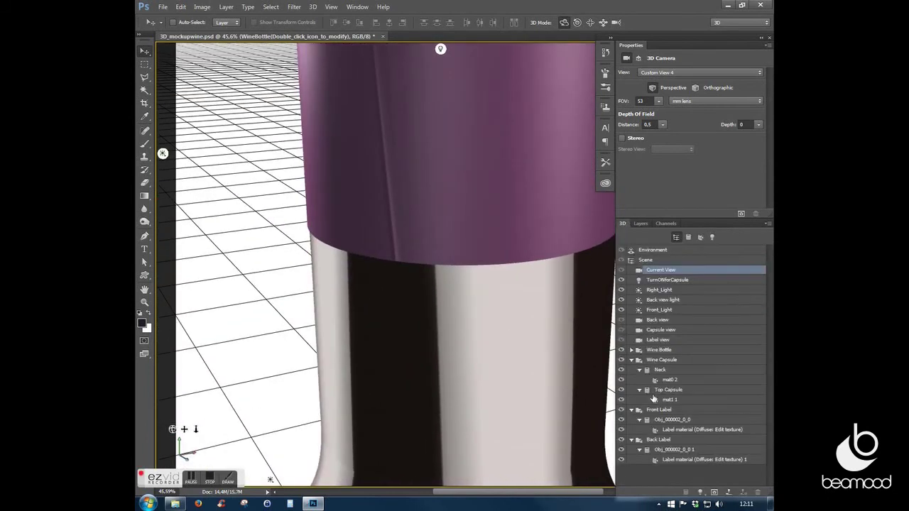
- Collapse the scene groups and preview the Label, Capsule and Back view cameras, ending on Back view
left_click(632, 361)
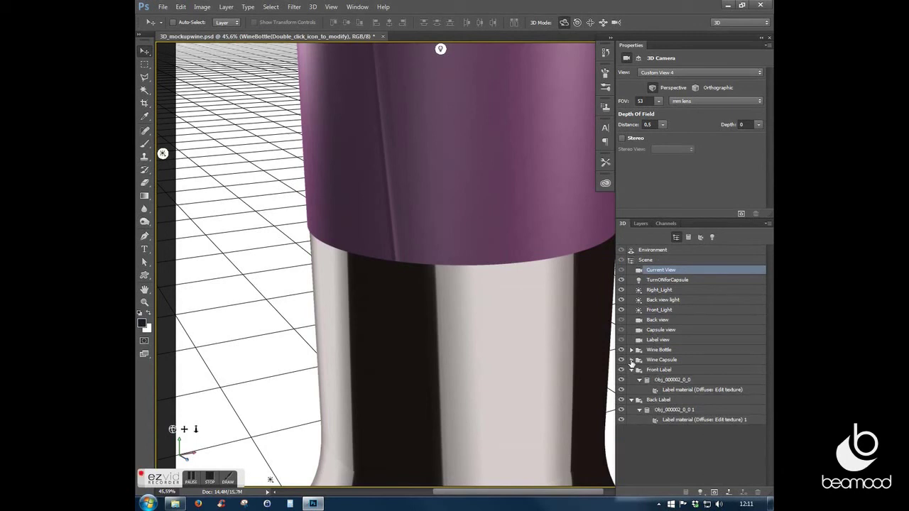
left_click(631, 370)
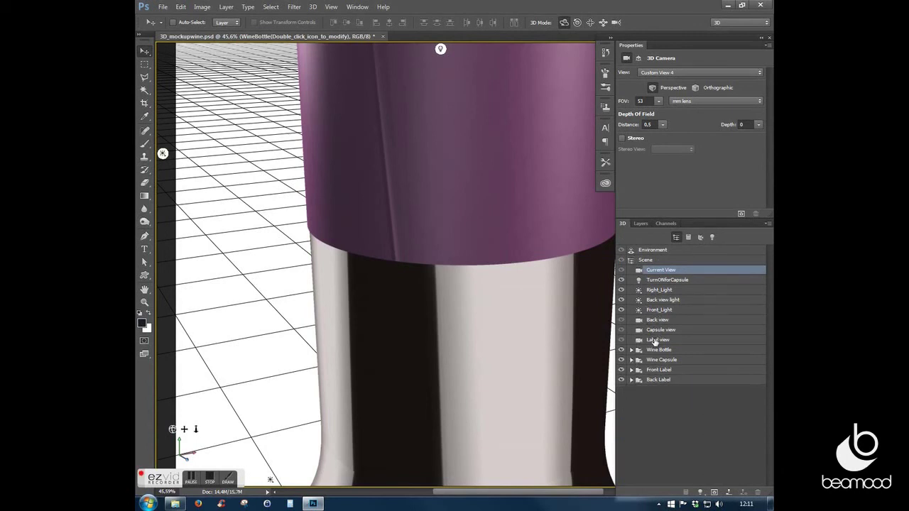
left_click(654, 340)
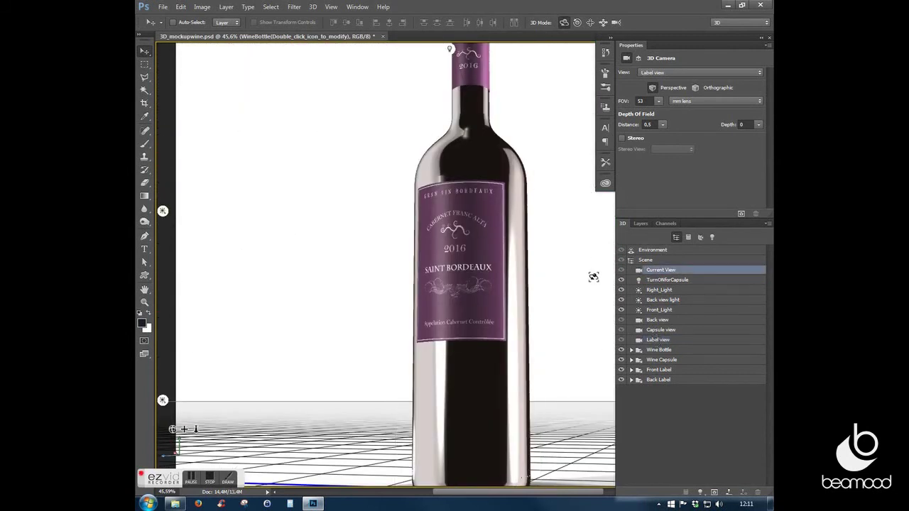
left_click(668, 331)
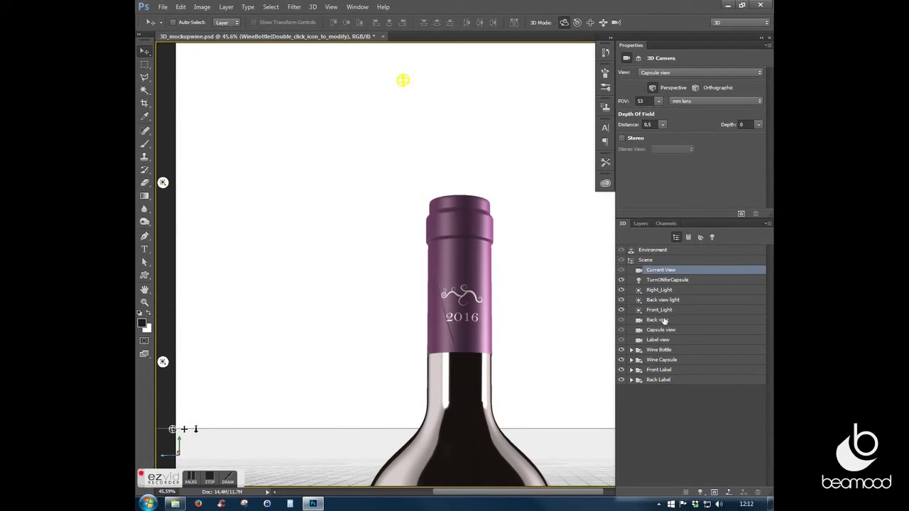
left_click(664, 320)
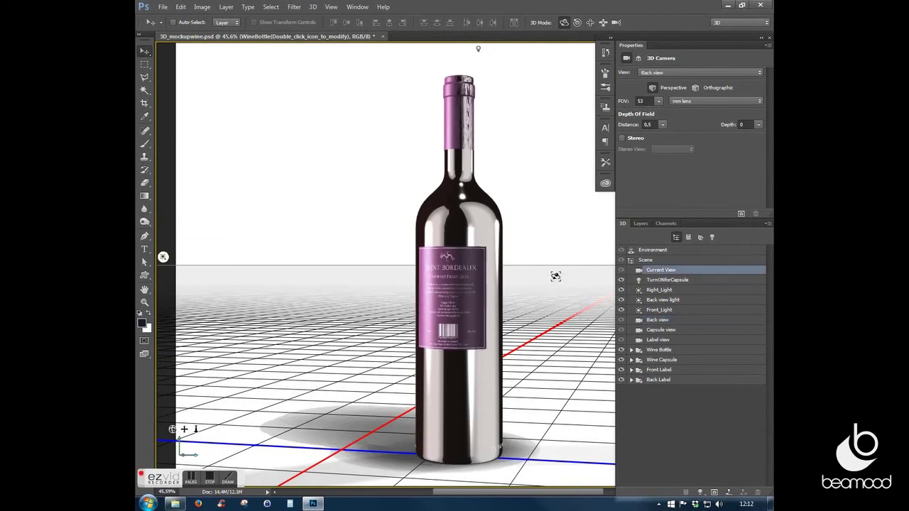
left_click(641, 223)
left_click(642, 280)
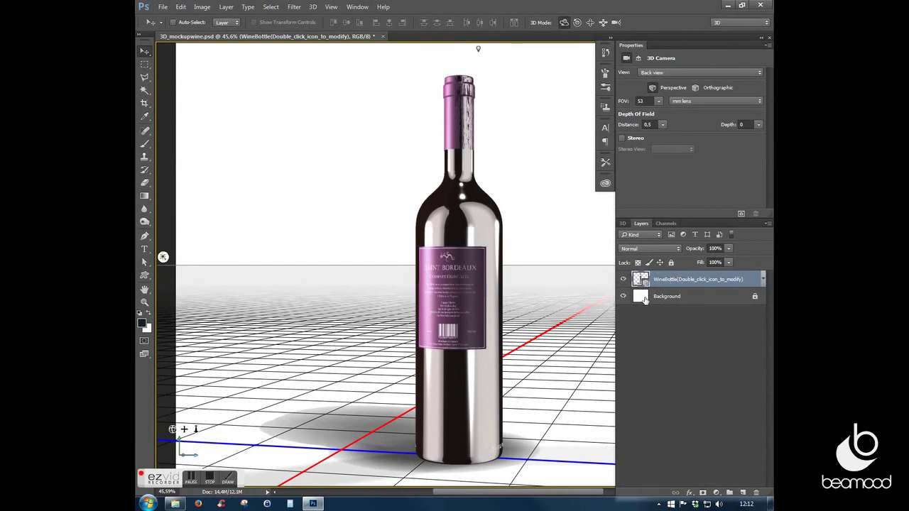
left_click(644, 298)
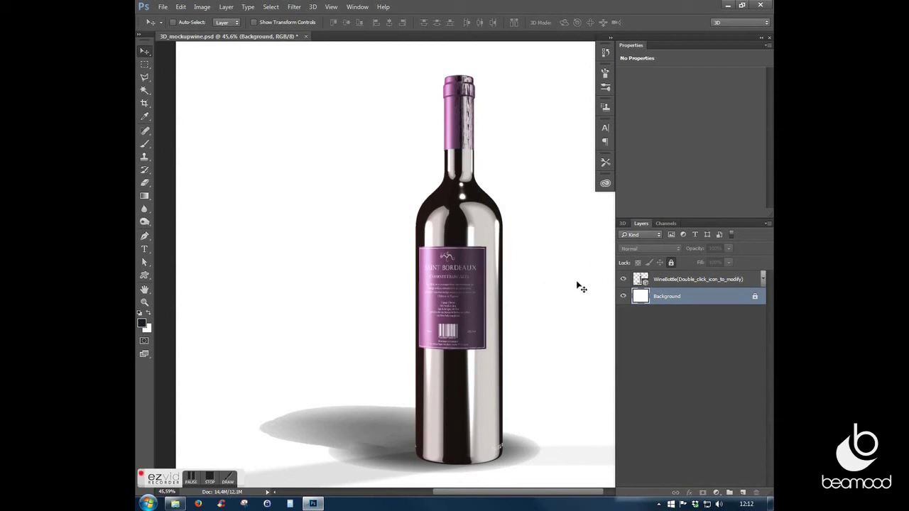
- Select the WineBottle 3D layer and render the bottle from the back view
left_click(659, 282)
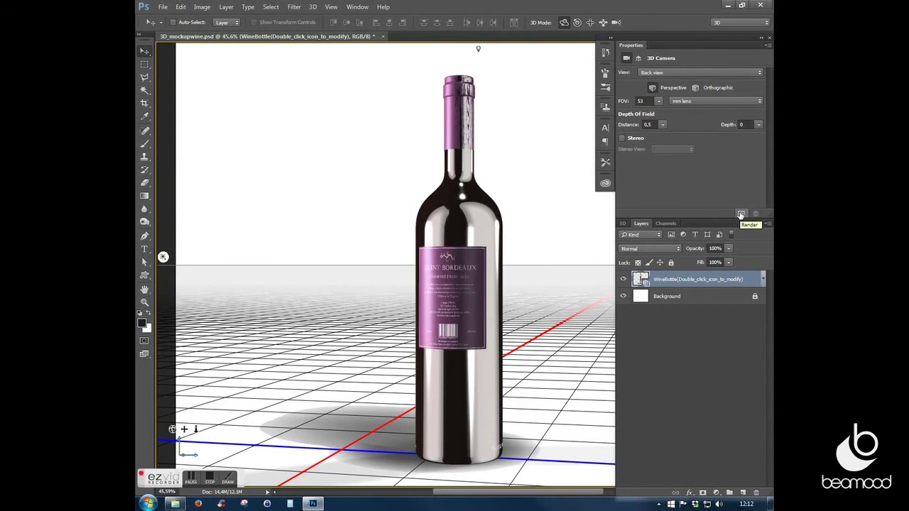
left_click(638, 47)
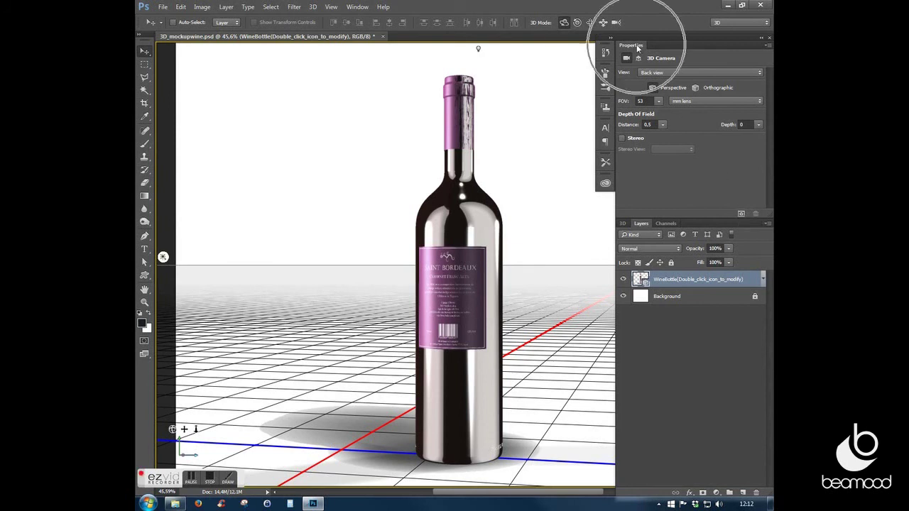
left_click(740, 213)
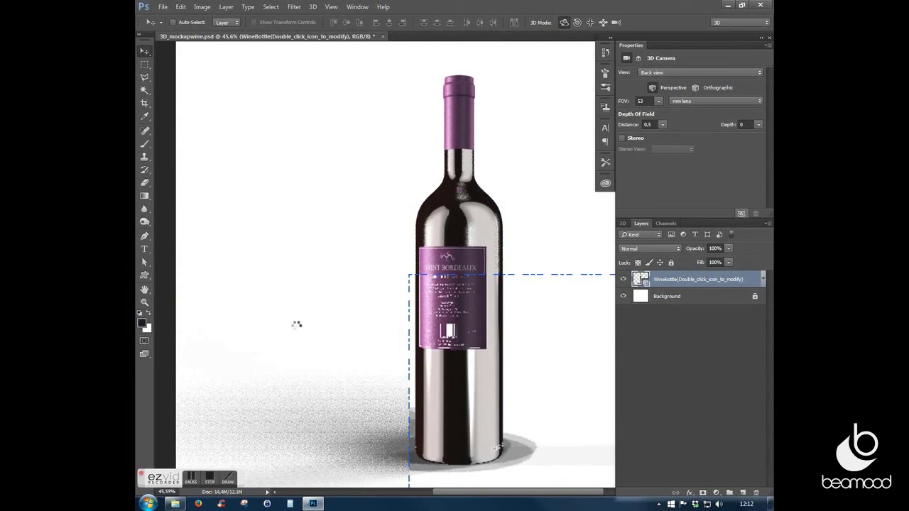
left_click(189, 480)
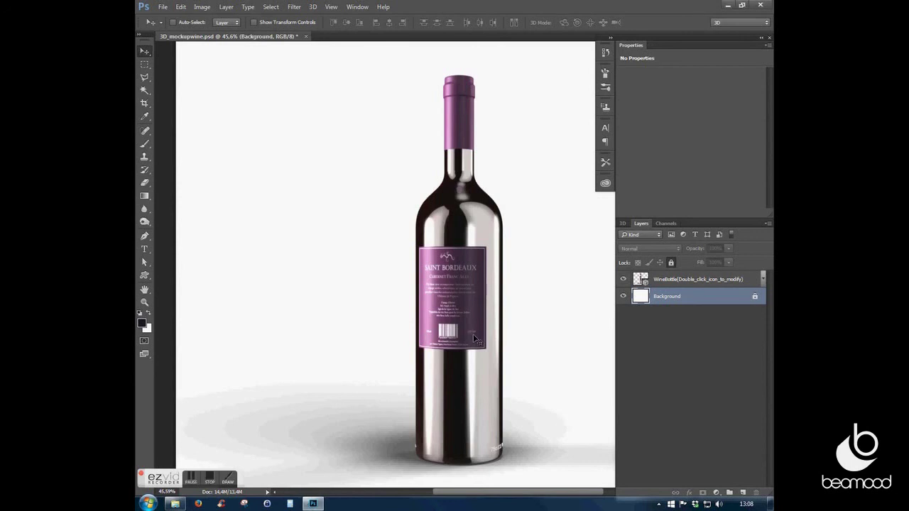
- View the render full screen, zoom over the capsule, neck and back label, then fit to screen
key("f")
key("f")
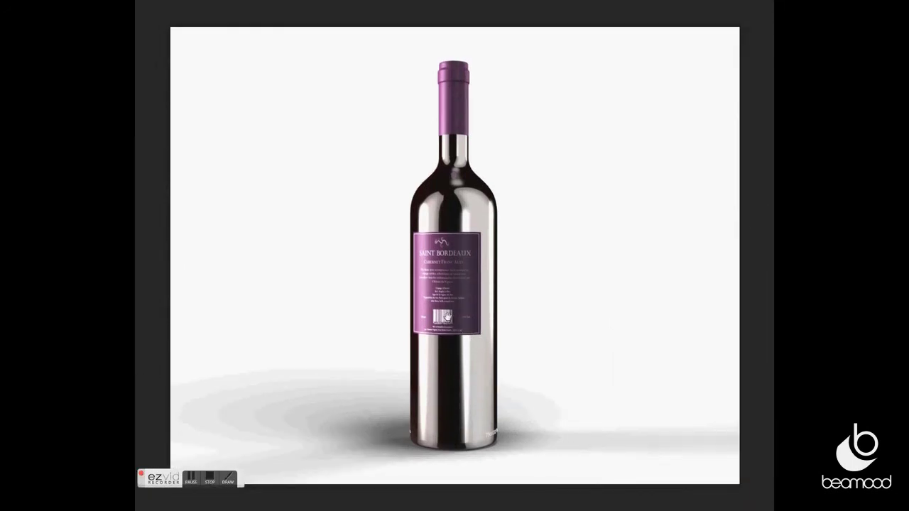
key("ctrl+1")
mouse_move(460, 352)
left_mouse_down()
mouse_move(439, 175)
mouse_move(412, 266)
left_mouse_up()
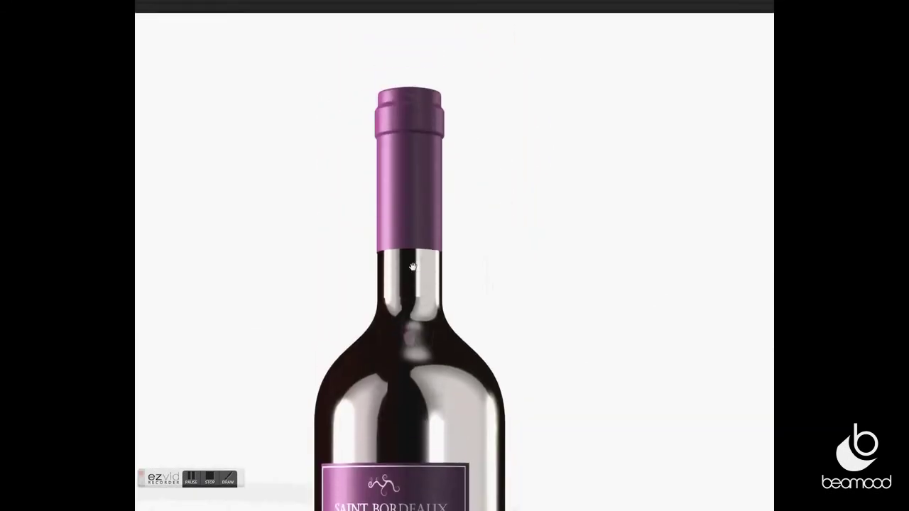
left_click_drag(442, 495, 482, 231)
key("ctrl+0")
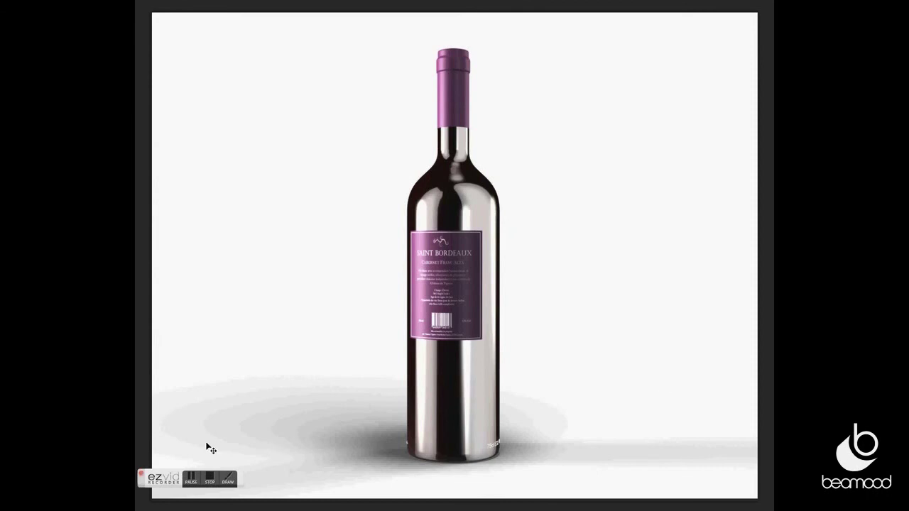
left_click(210, 483)
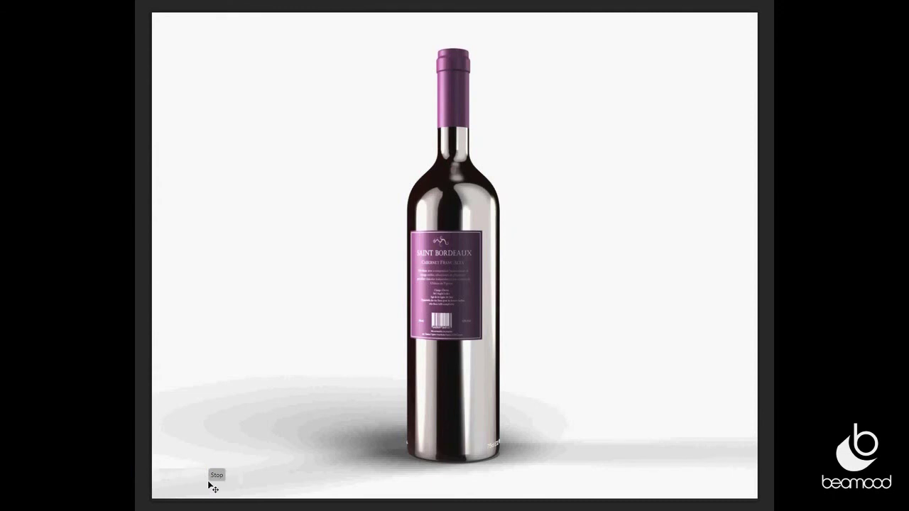